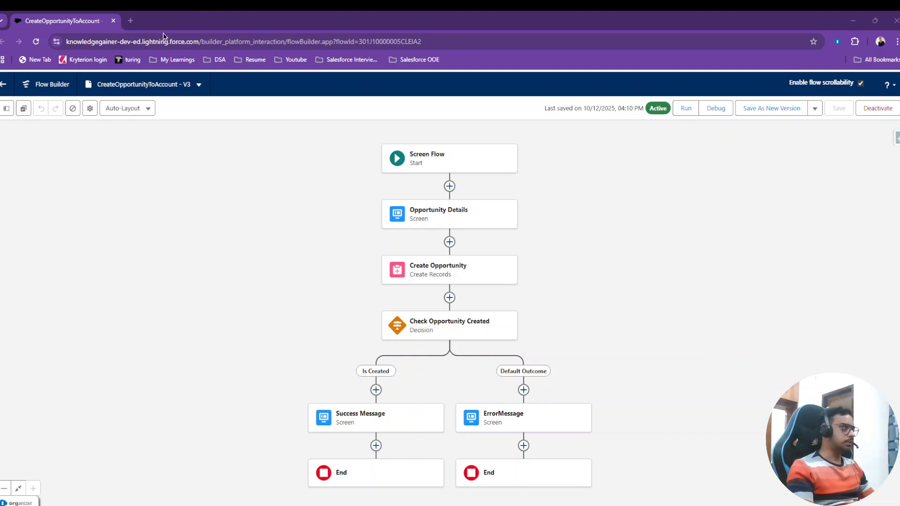
# Duplicate the browser tab holding the CreateOpportunityToAccount flow and close the blank new tab.
pyautogui.click(131, 21)
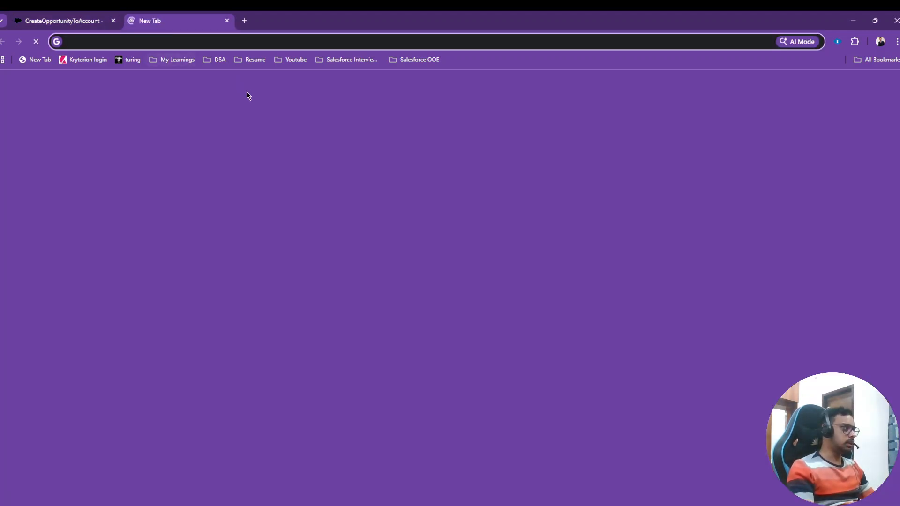
pyautogui.click(61, 21)
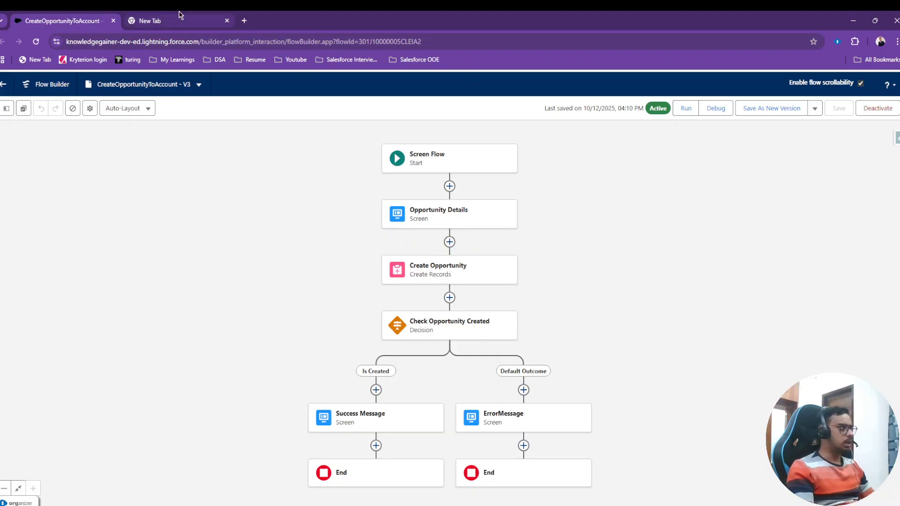
pyautogui.rightClick(60, 18)
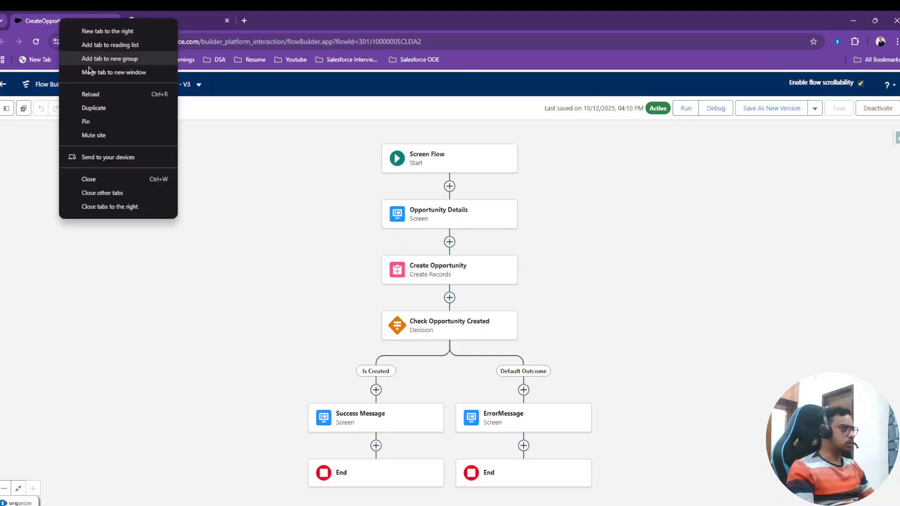
pyautogui.click(82, 99)
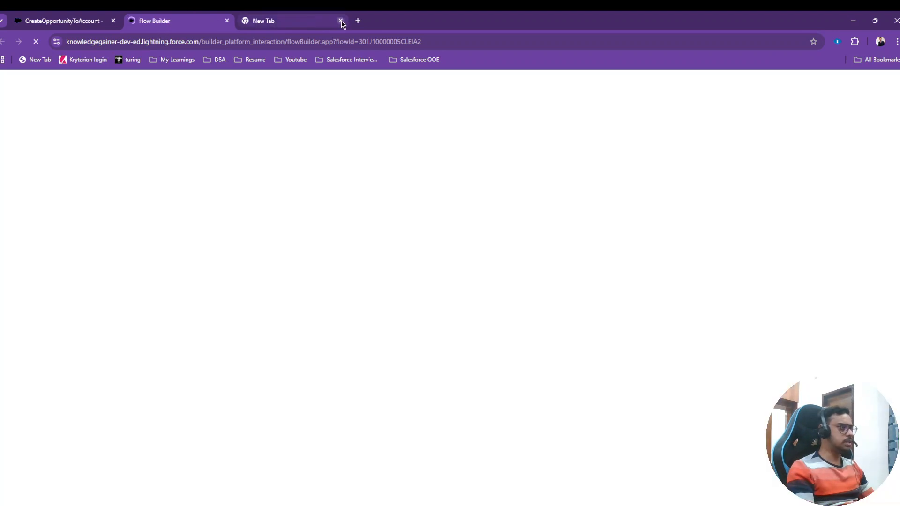
pyautogui.click(341, 21)
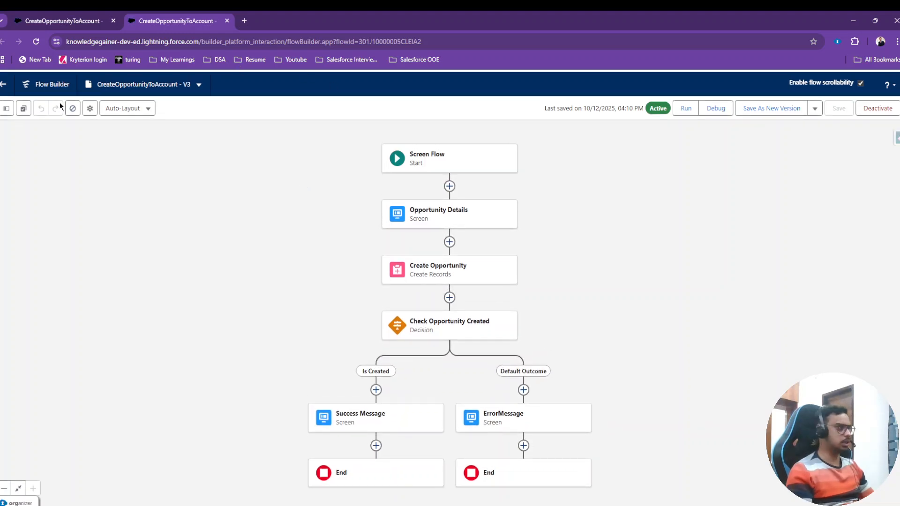
# Search the flow's resources for "reco" to find the record ID variable.
pyautogui.click(6, 109)
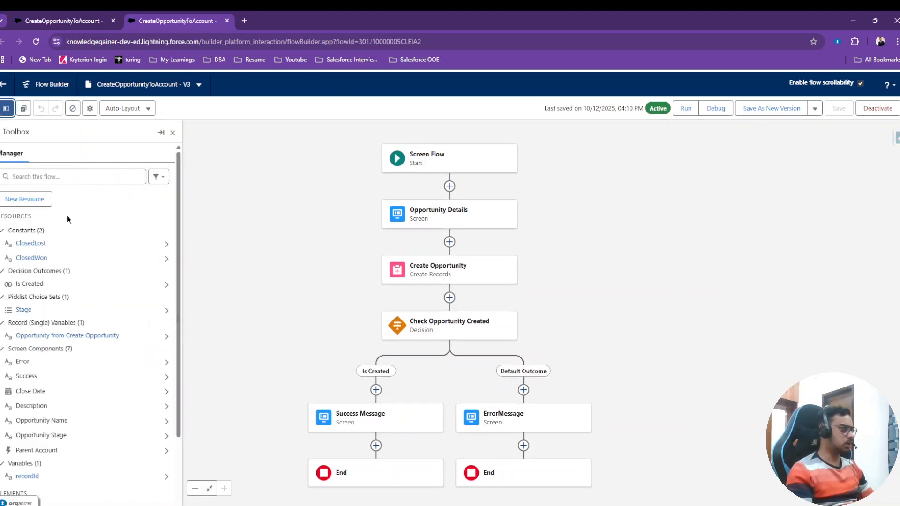
pyautogui.click(71, 176)
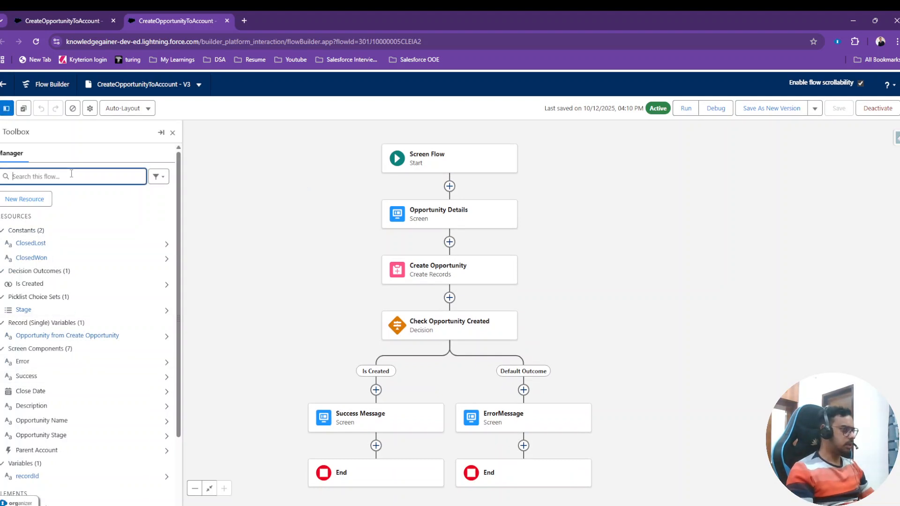
pyautogui.write('reco')
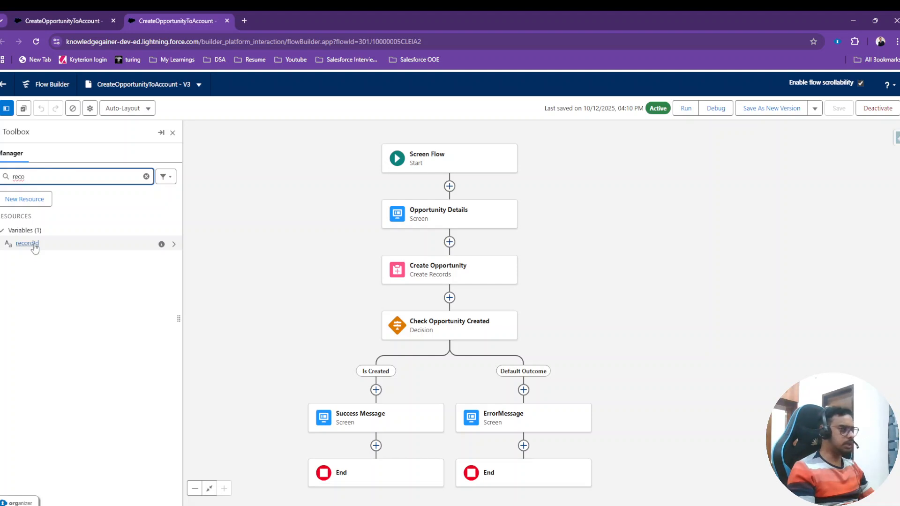
pyautogui.click(172, 133)
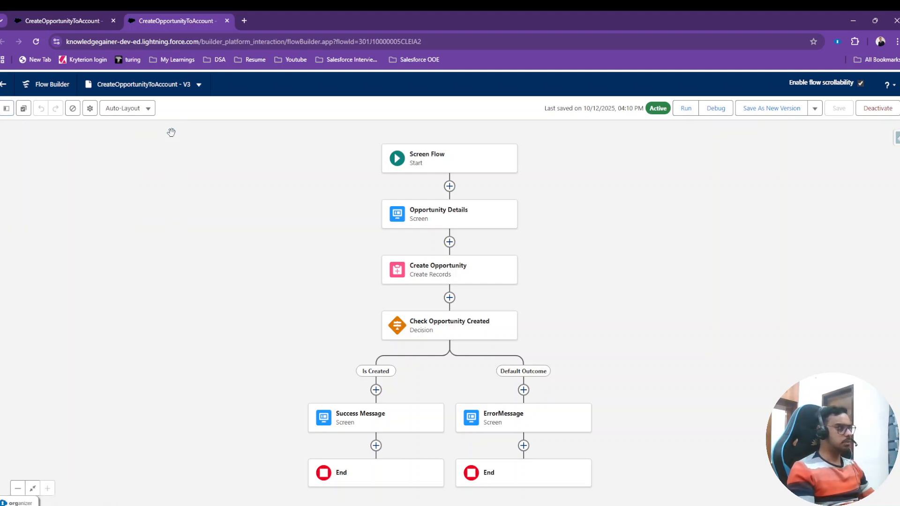
# Leave the flow in the original browser tab and open the Accounts list.
pyautogui.click(69, 18)
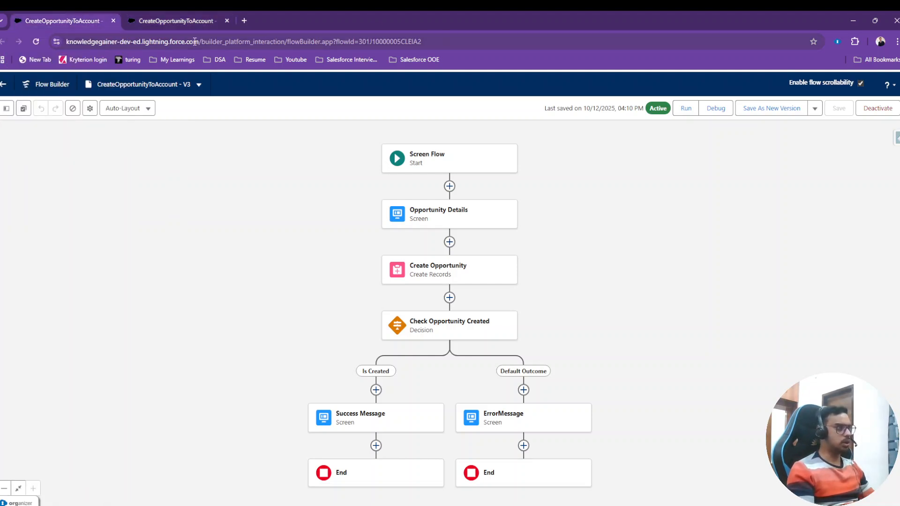
pyautogui.click(11, 85)
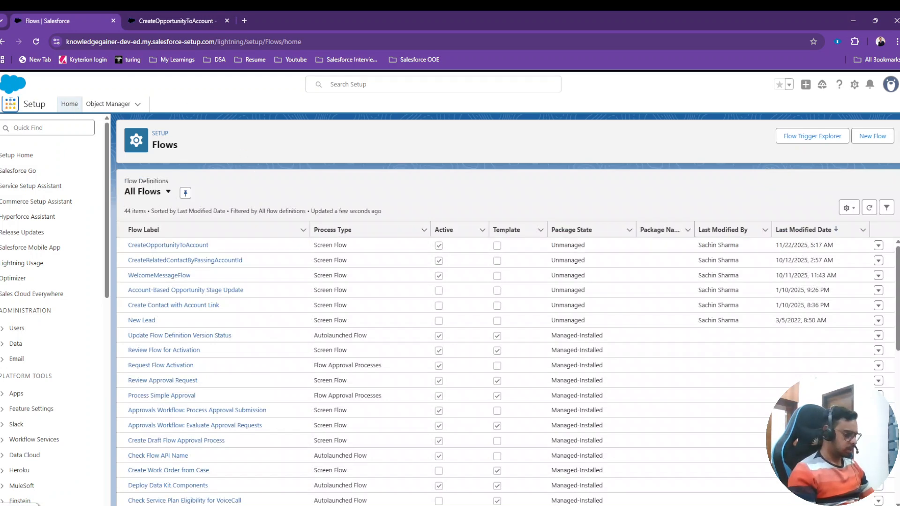
pyautogui.click(11, 102)
pyautogui.write('ccount')
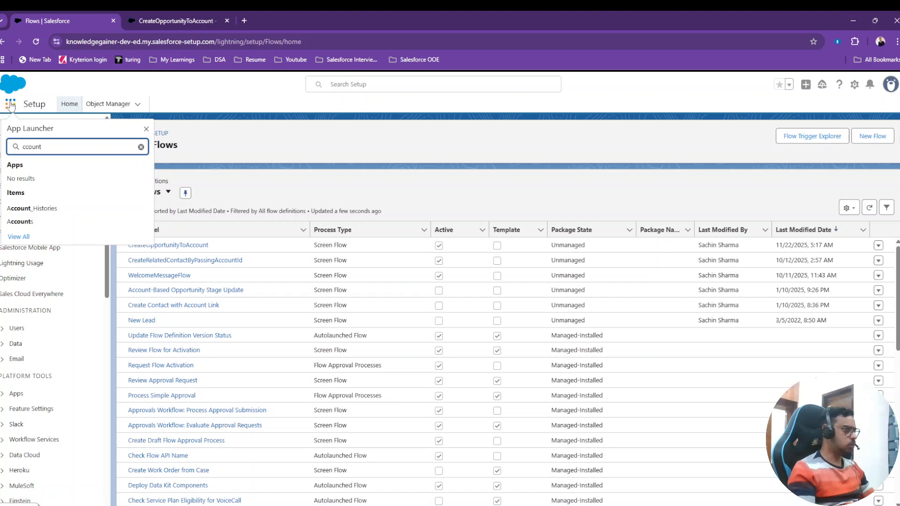
pyautogui.click(26, 222)
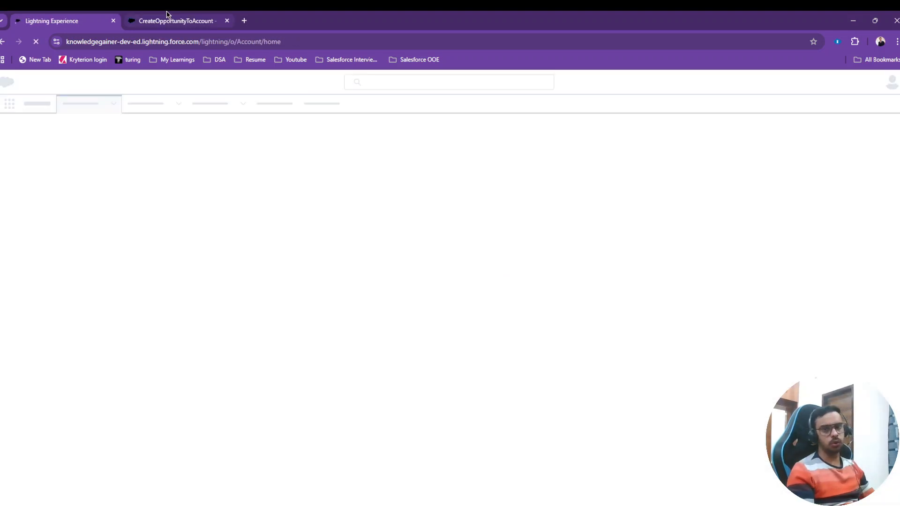
# In the duplicated flow tab, examine the settings of the recordId variable and close them without changes.
pyautogui.click(168, 15)
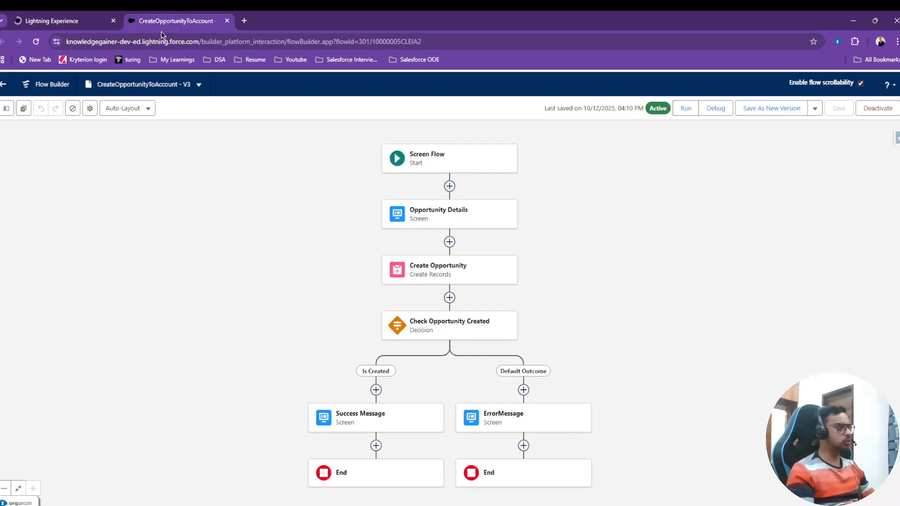
pyautogui.click(7, 109)
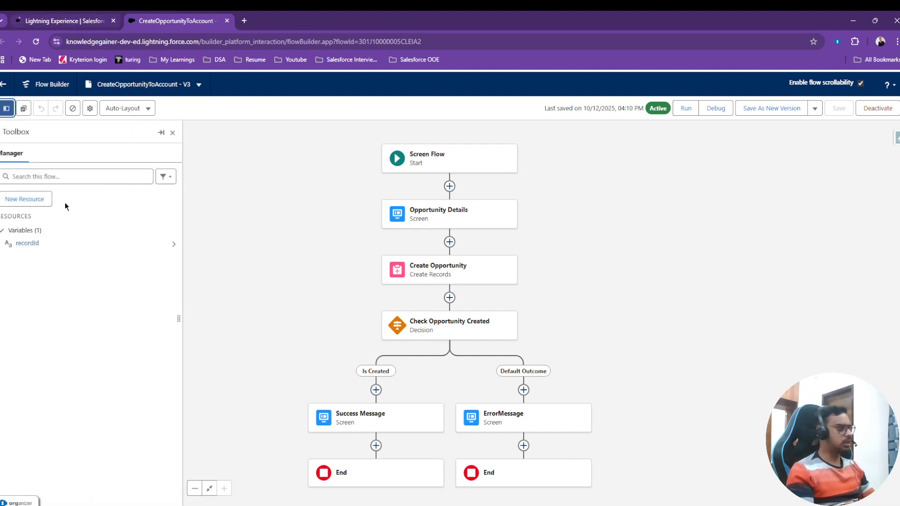
pyautogui.click(26, 243)
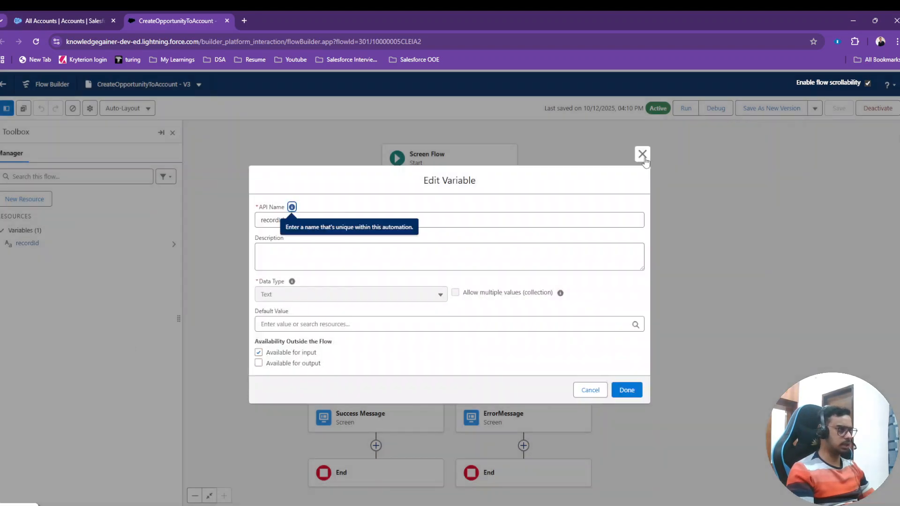
pyautogui.click(643, 155)
# Return to the Accounts list and open the Anocha Bulk Company account to view its opportunity form.
pyautogui.hotkey('ctrl', 'shift', 'Tab')
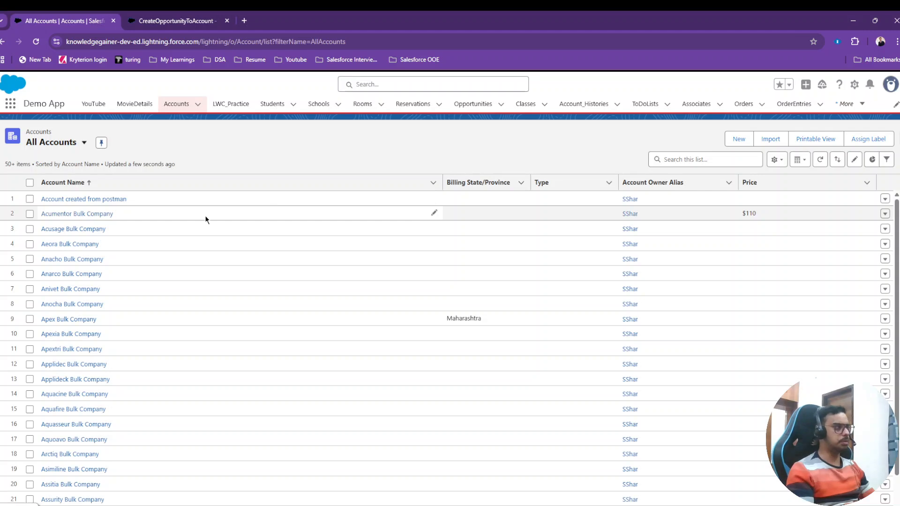
pyautogui.click(63, 304)
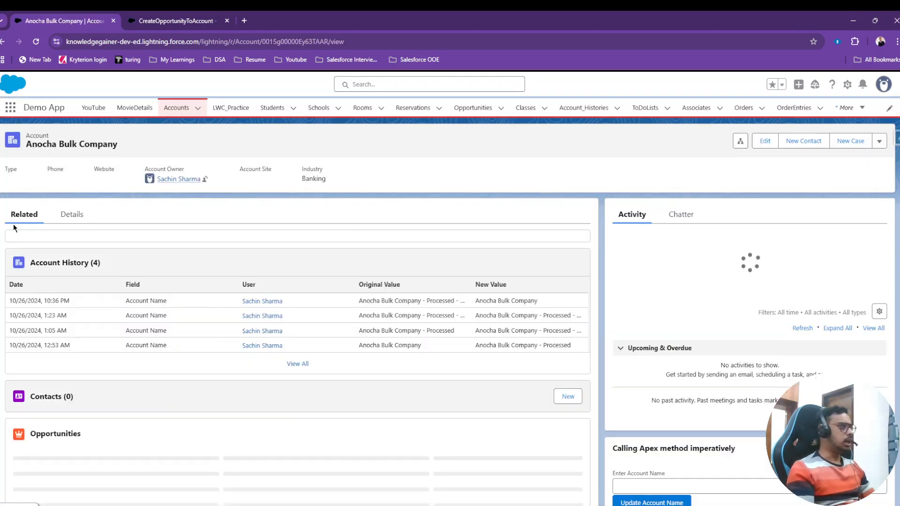
pyautogui.scroll(-2, 701, 367)
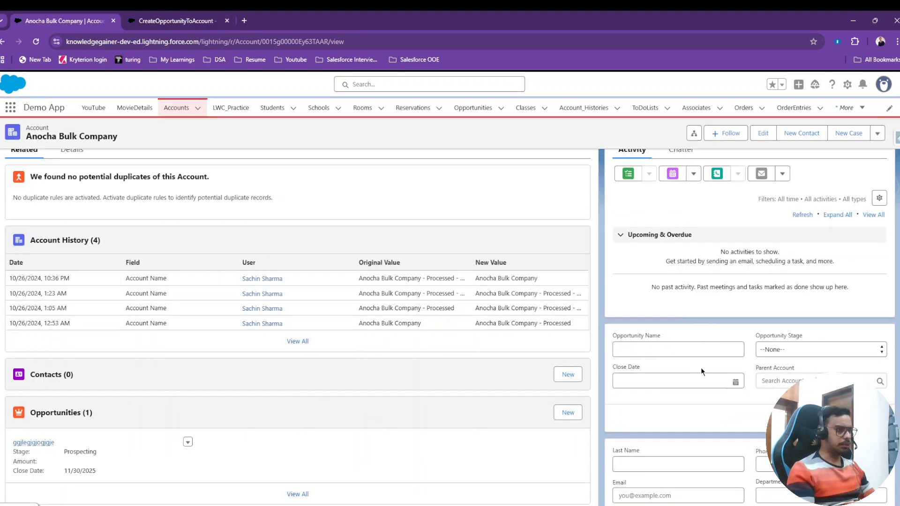
# Open the account's record page for editing and examine the CreateOpportunityToAccount flow component's settings and the page's header actions.
pyautogui.click(847, 84)
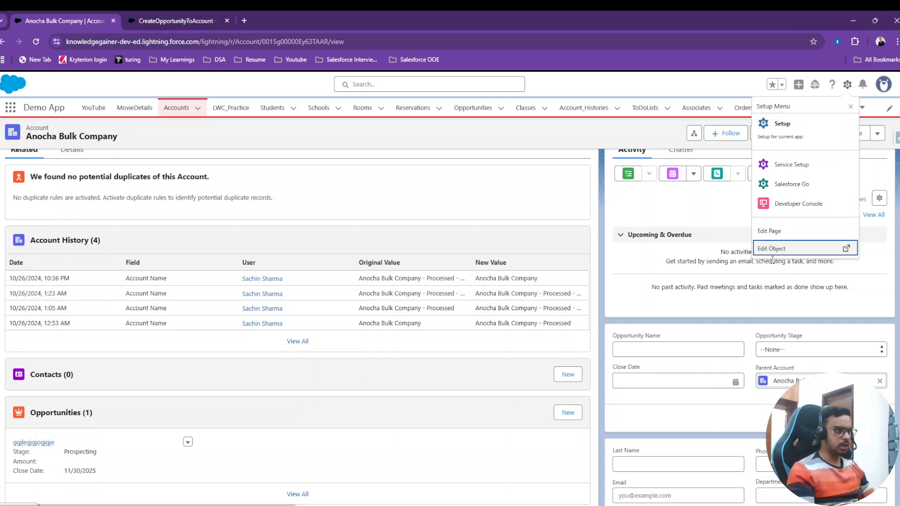
pyautogui.click(774, 231)
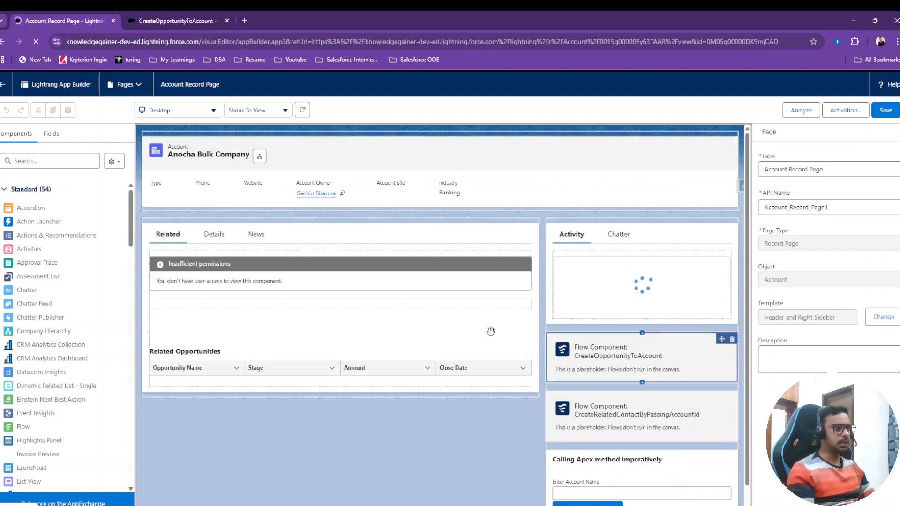
pyautogui.scroll(-2, 551, 284)
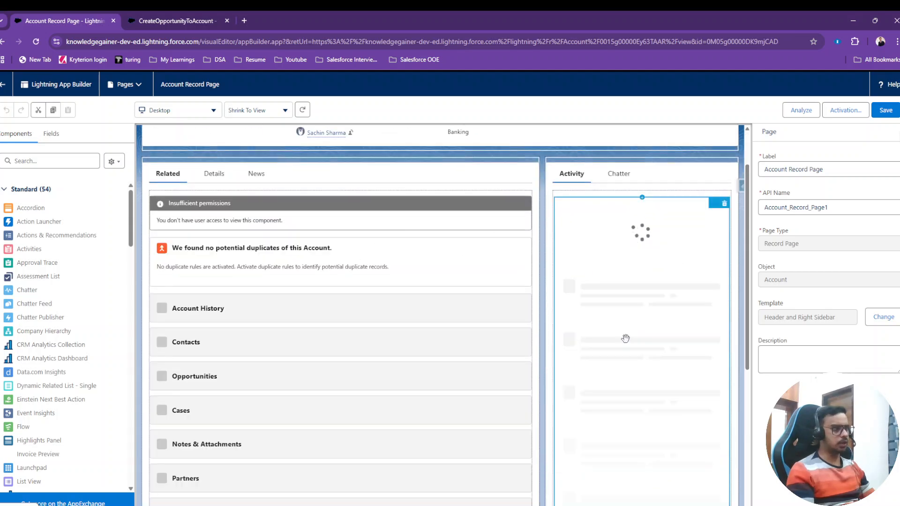
pyautogui.scroll(-3, 632, 332)
pyautogui.click(612, 238)
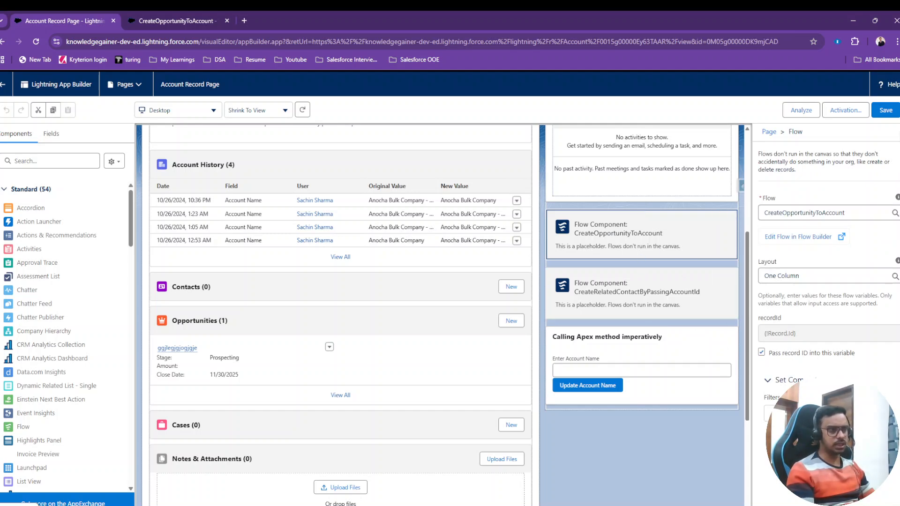
pyautogui.scroll(5, 621, 305)
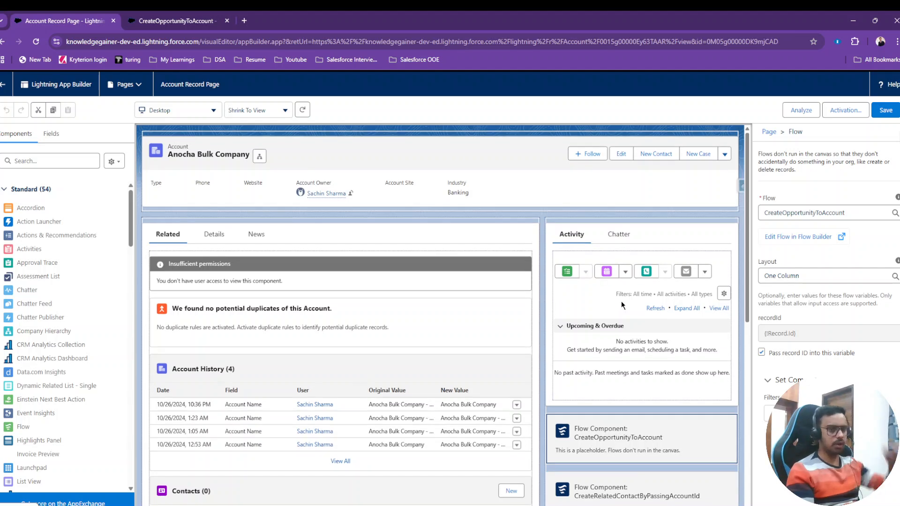
pyautogui.scroll(-3, 621, 301)
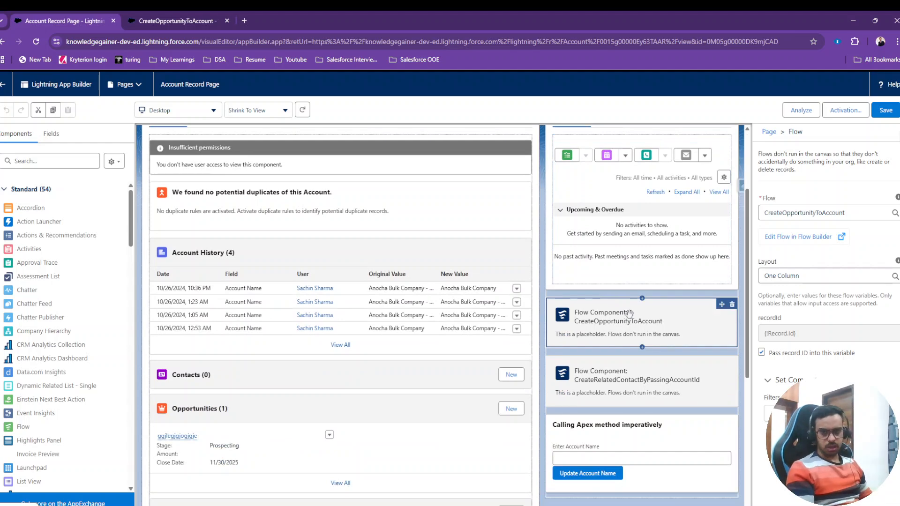
pyautogui.scroll(3, 633, 317)
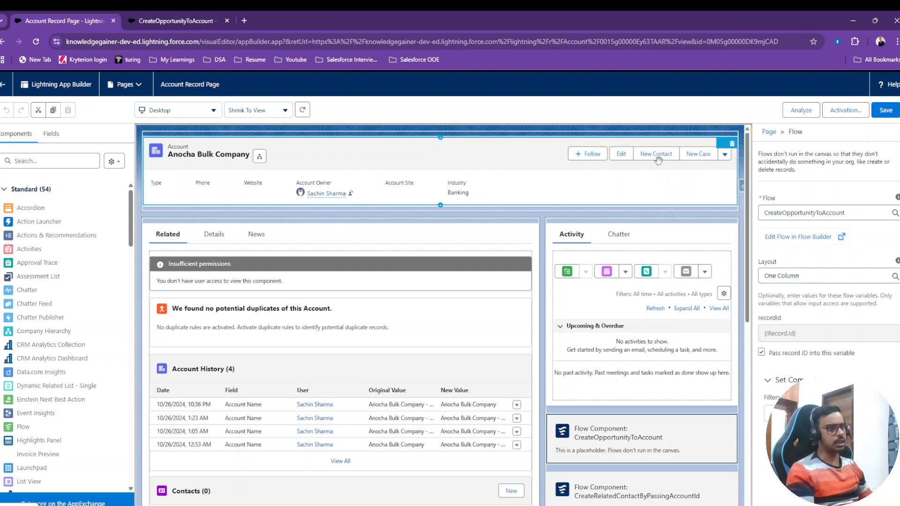
pyautogui.scroll(-1, 570, 261)
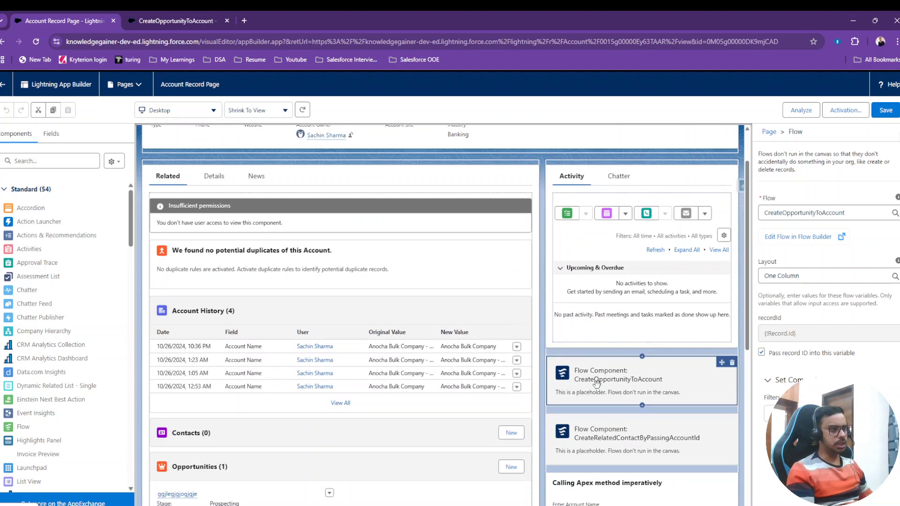
pyautogui.scroll(1, 599, 383)
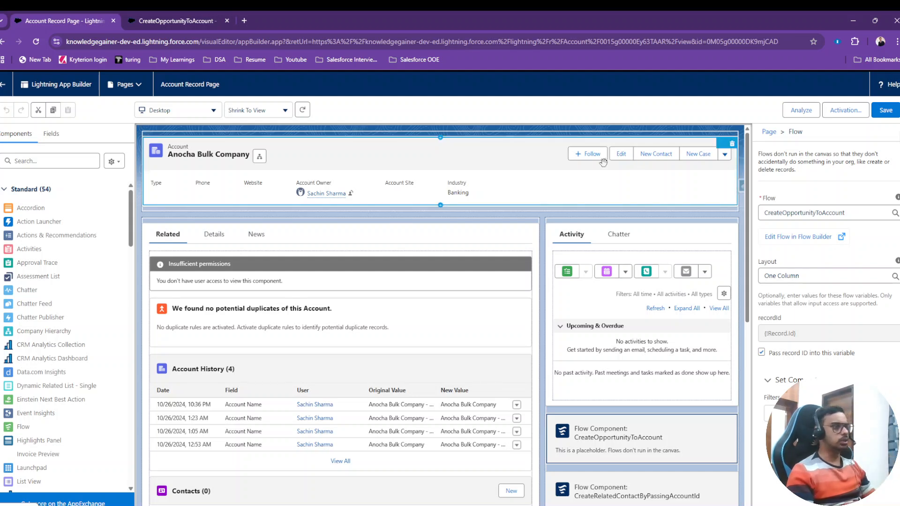
# Return to the Anocha Bulk Company record and examine the New Contact action's form, closing it without saving.
pyautogui.click(3, 85)
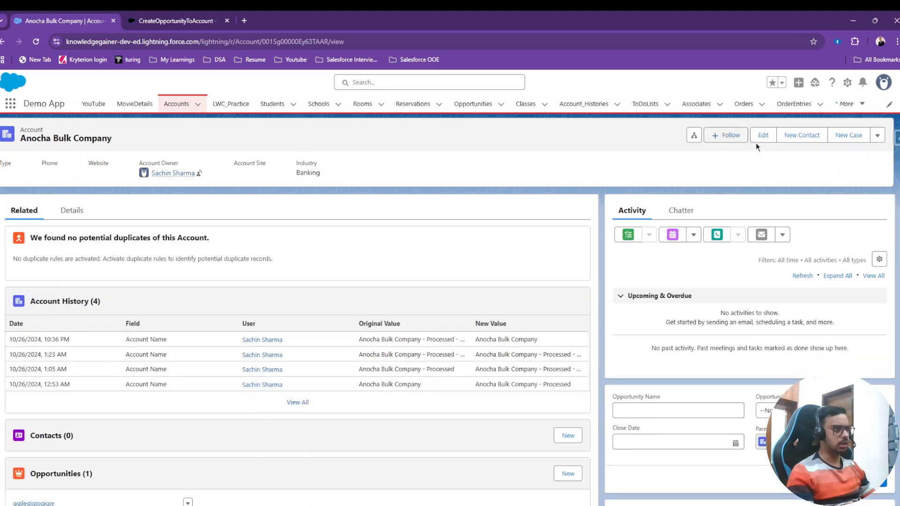
pyautogui.click(803, 136)
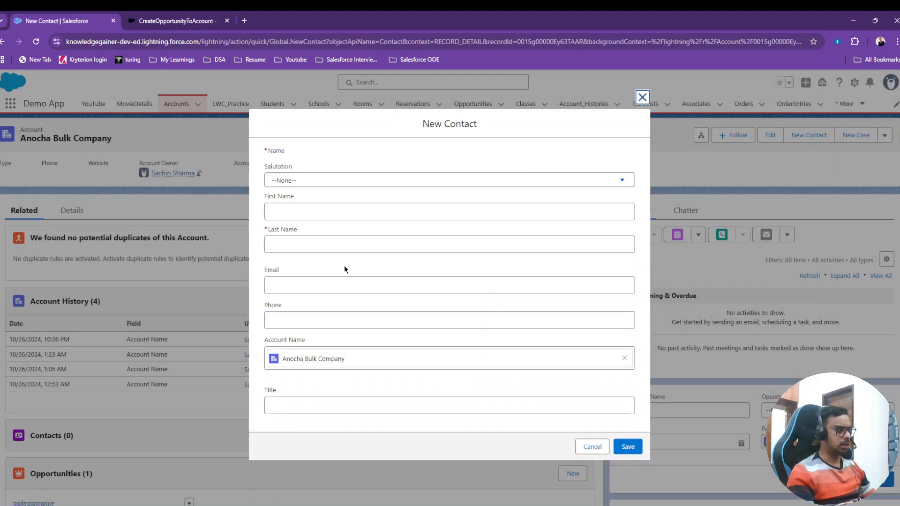
pyautogui.click(642, 97)
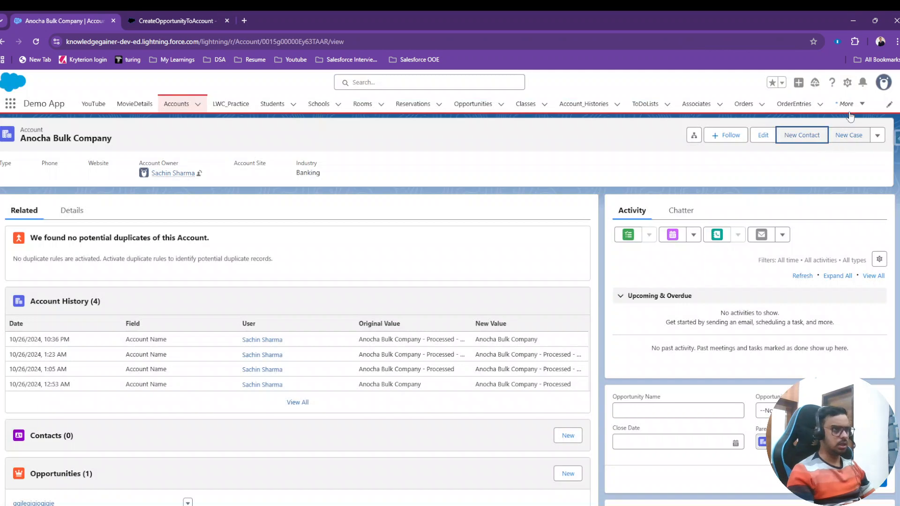
# Open the Account object's setup in Object Manager from the Anocha Bulk Company record.
pyautogui.click(847, 83)
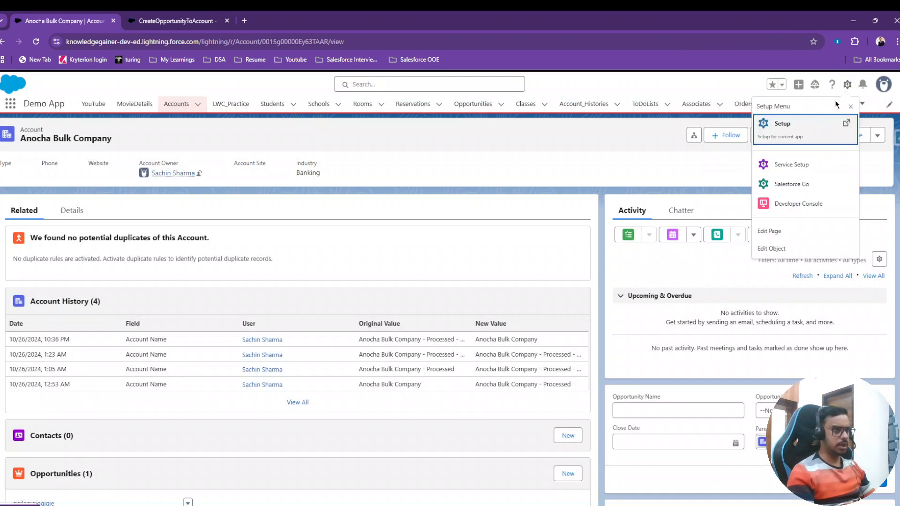
pyautogui.click(776, 231)
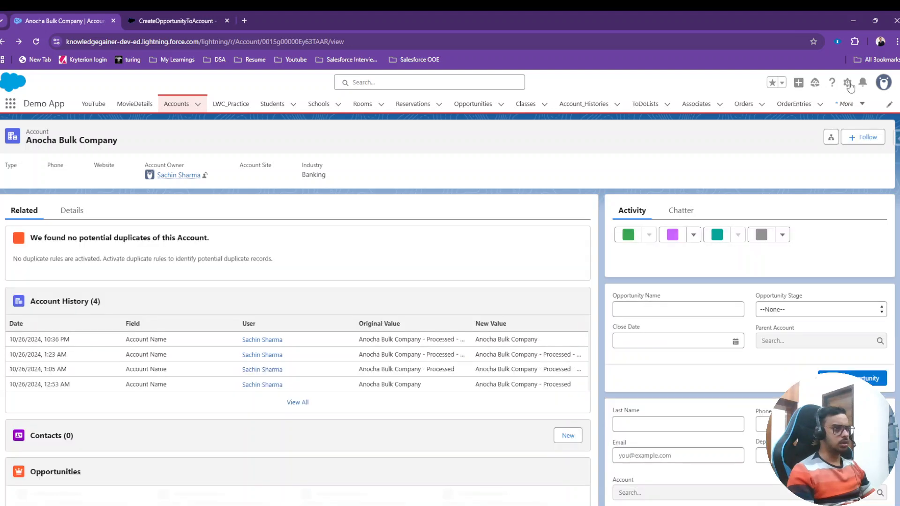
pyautogui.click(850, 86)
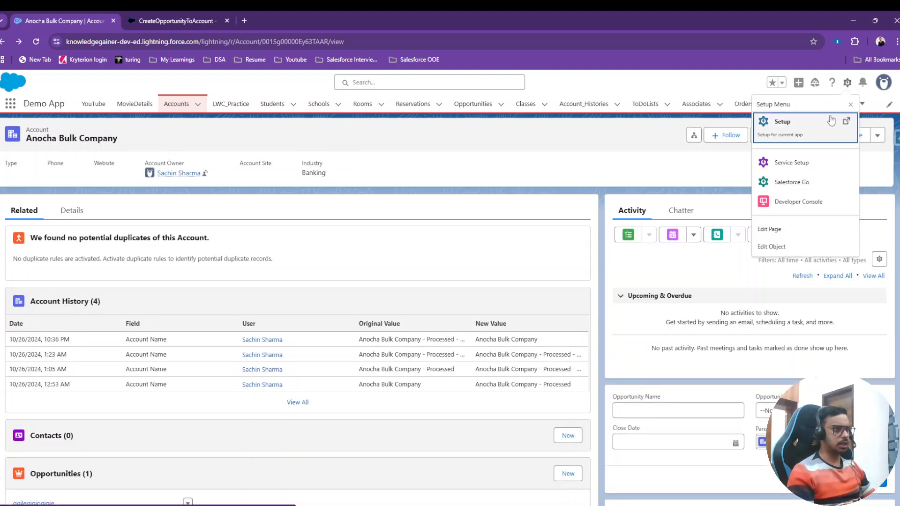
pyautogui.click(774, 244)
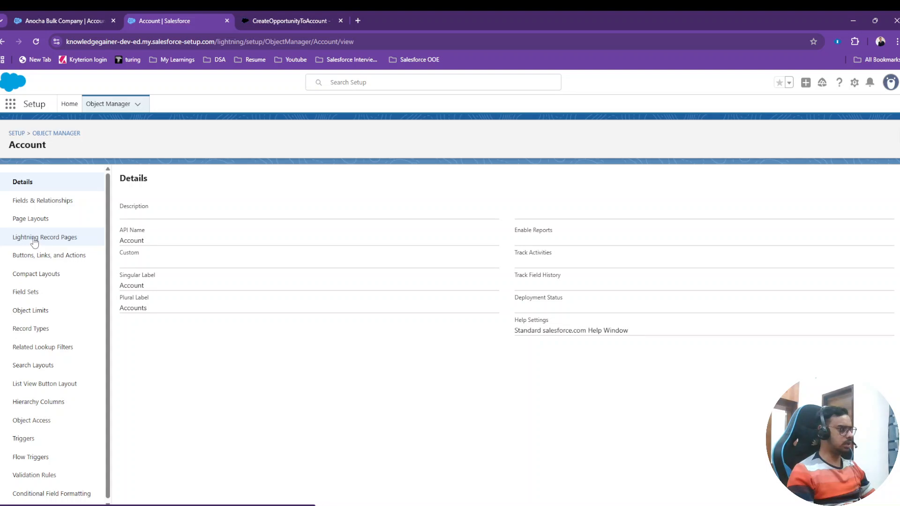
# Open the Account object's Buttons, Links, and Actions list and compare it with the Anocha Bulk Company record's header actions.
pyautogui.click(48, 261)
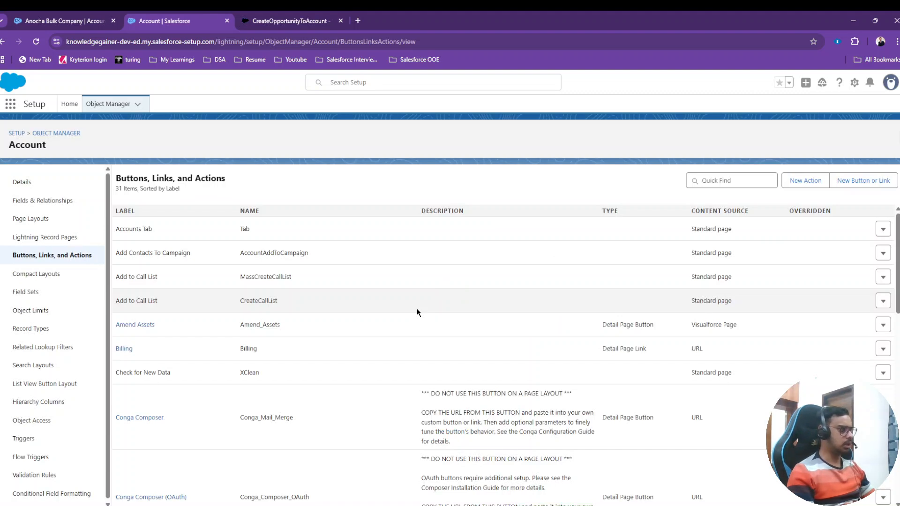
pyautogui.scroll(-3, 417, 311)
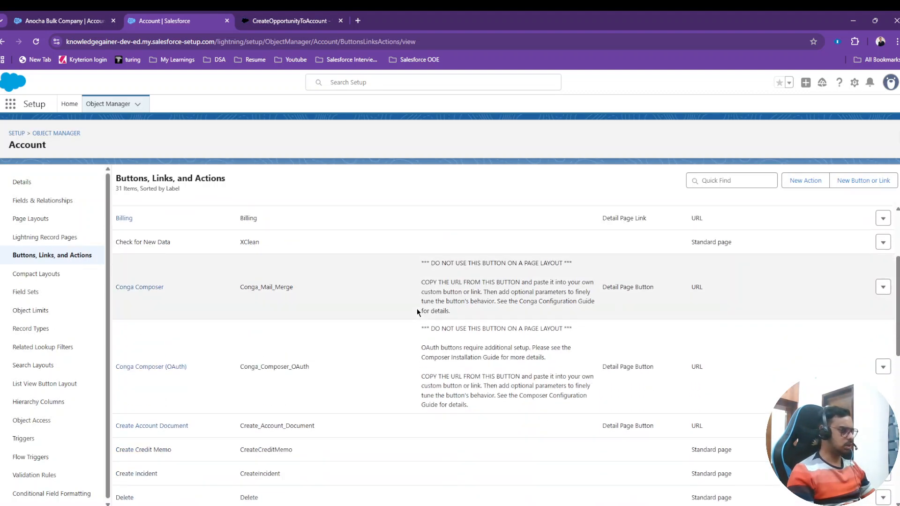
pyautogui.scroll(-2, 418, 309)
pyautogui.scroll(4, 234, 341)
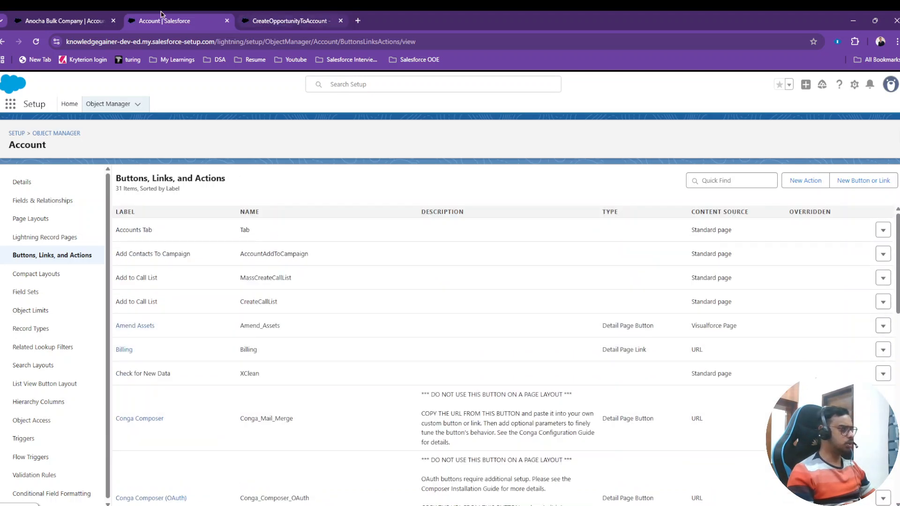
pyautogui.click(101, 20)
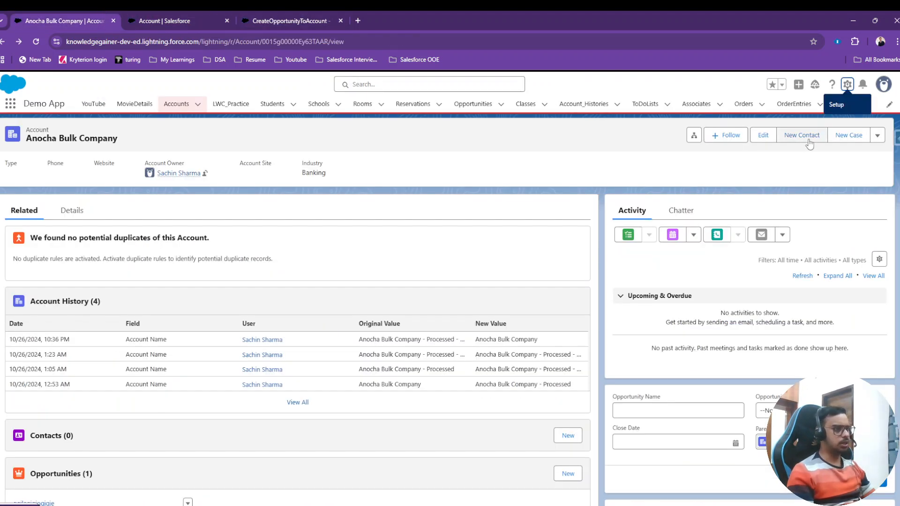
pyautogui.click(178, 21)
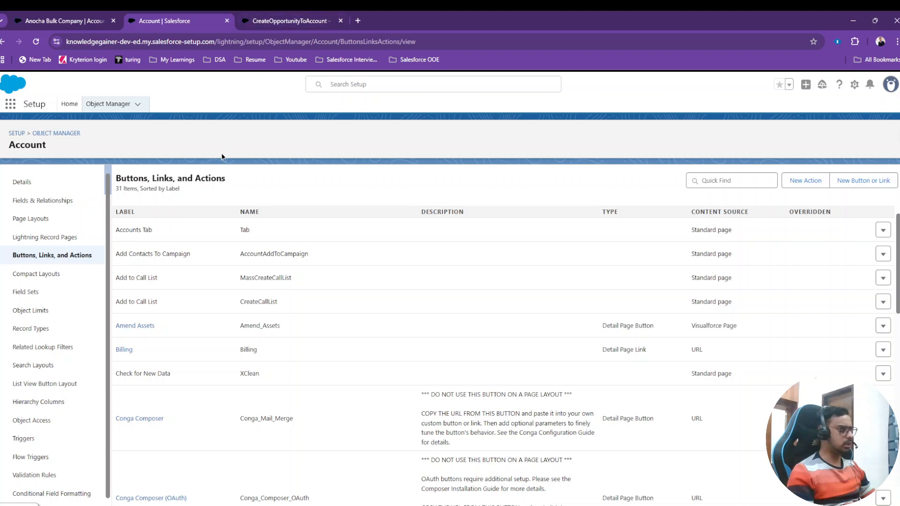
pyautogui.click(87, 15)
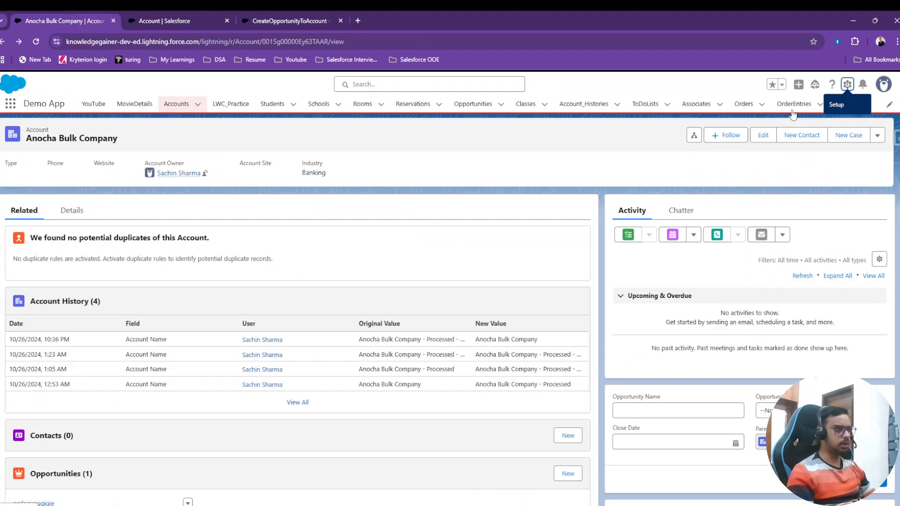
pyautogui.click(176, 21)
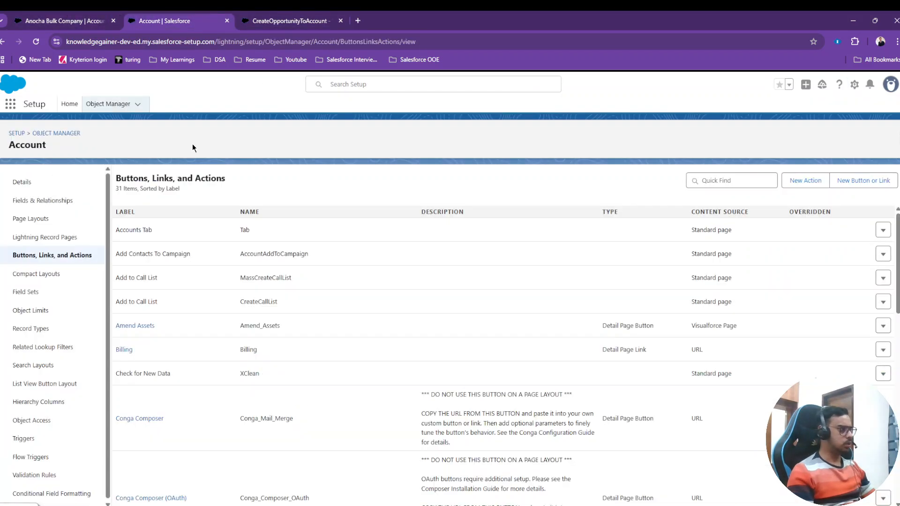
# Look through the entire list of Account buttons, links and actions, and check the record's header again.
pyautogui.scroll(-5, 166, 281)
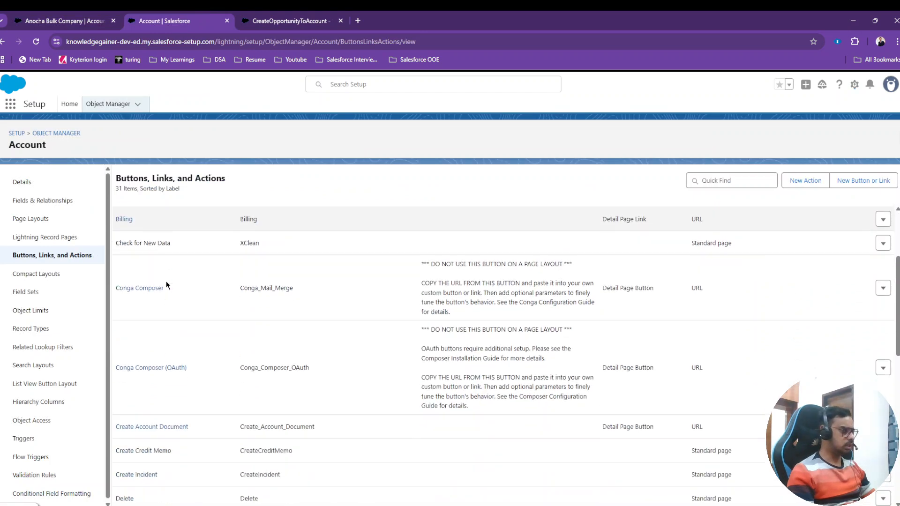
pyautogui.scroll(-6, 165, 280)
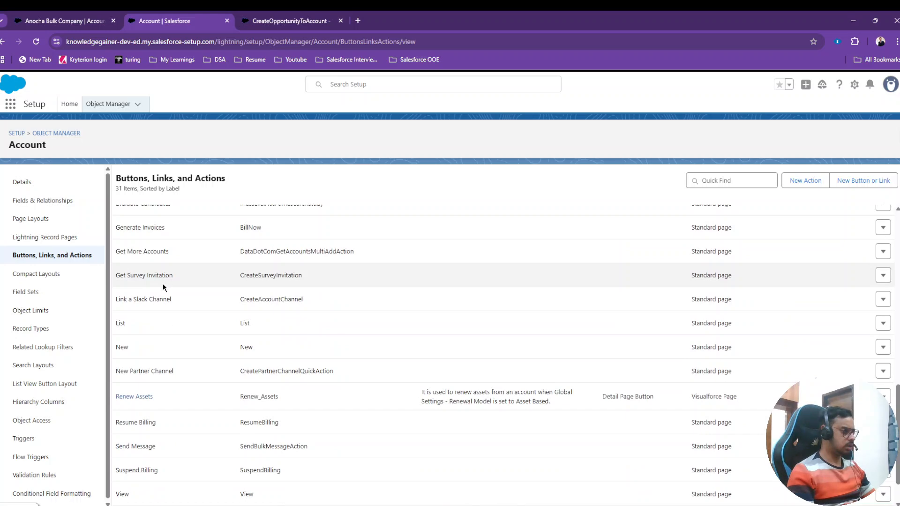
pyautogui.scroll(1, 140, 272)
pyautogui.scroll(-2, 139, 281)
pyautogui.scroll(6, 144, 350)
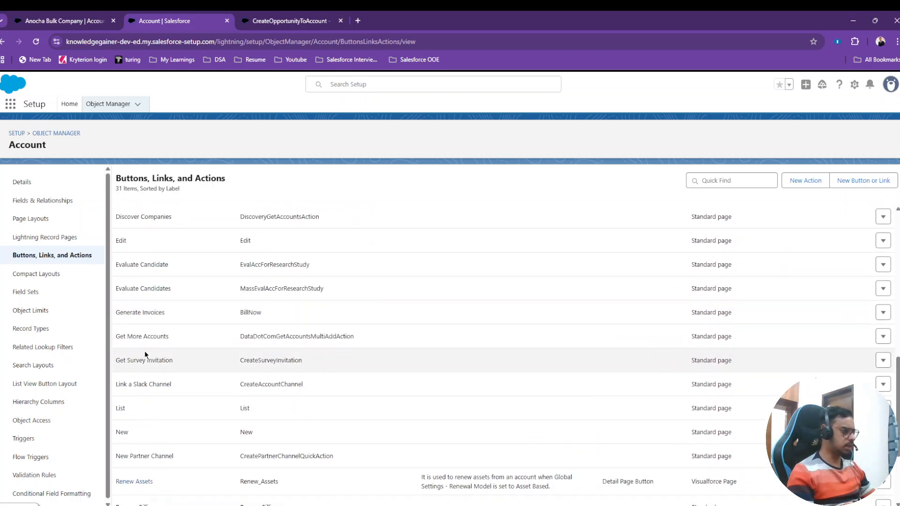
pyautogui.scroll(5, 145, 361)
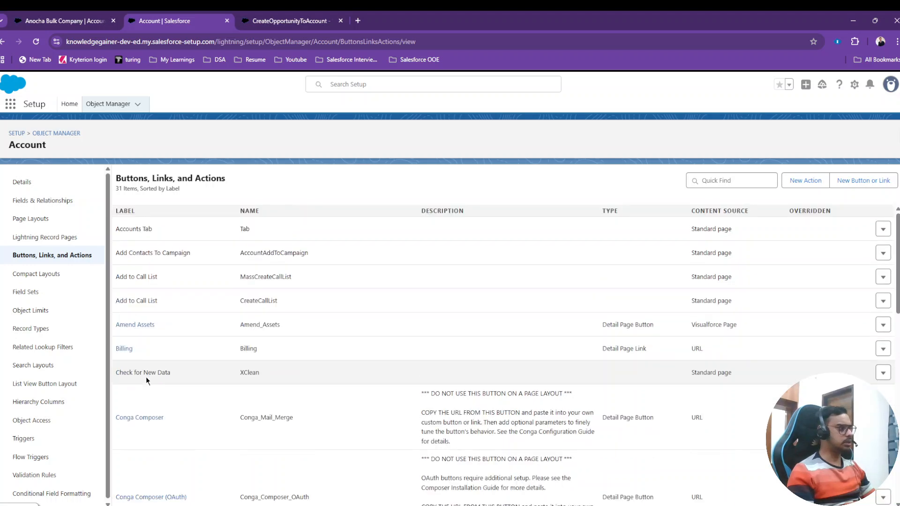
pyautogui.click(93, 21)
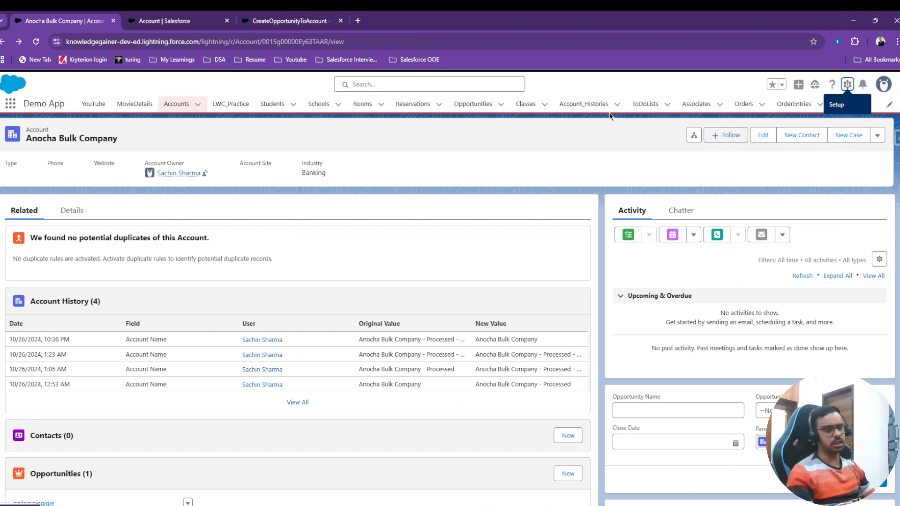
pyautogui.click(206, 20)
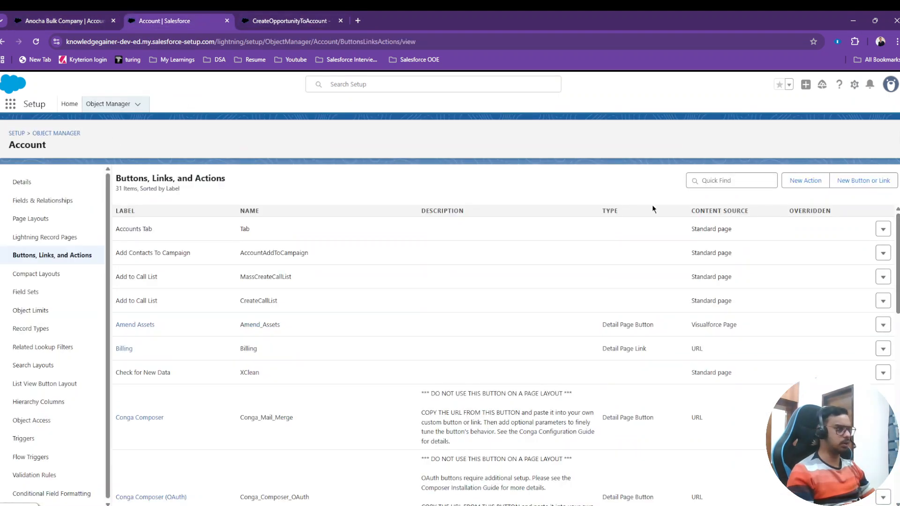
# Start a new Account action of type Flow that runs the CreateOpportunityToAccount flow.
pyautogui.click(807, 183)
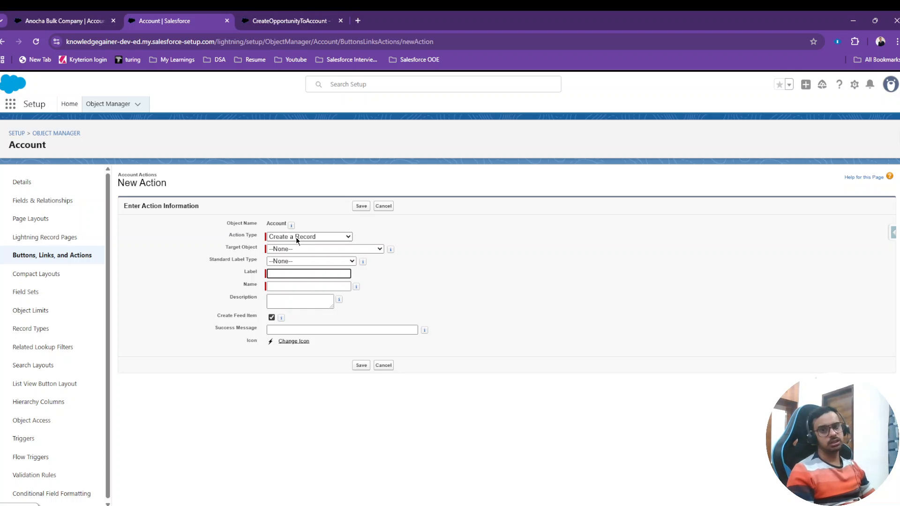
pyautogui.click(296, 237)
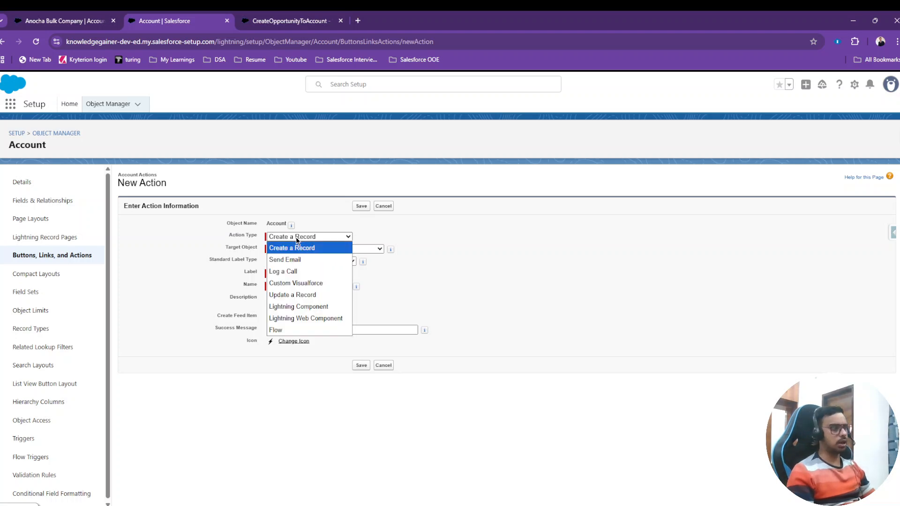
pyautogui.click(282, 331)
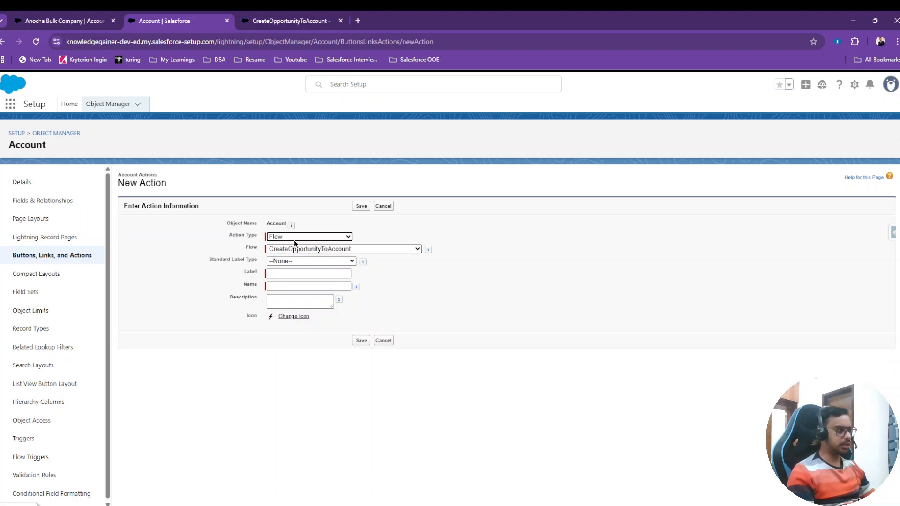
pyautogui.click(331, 252)
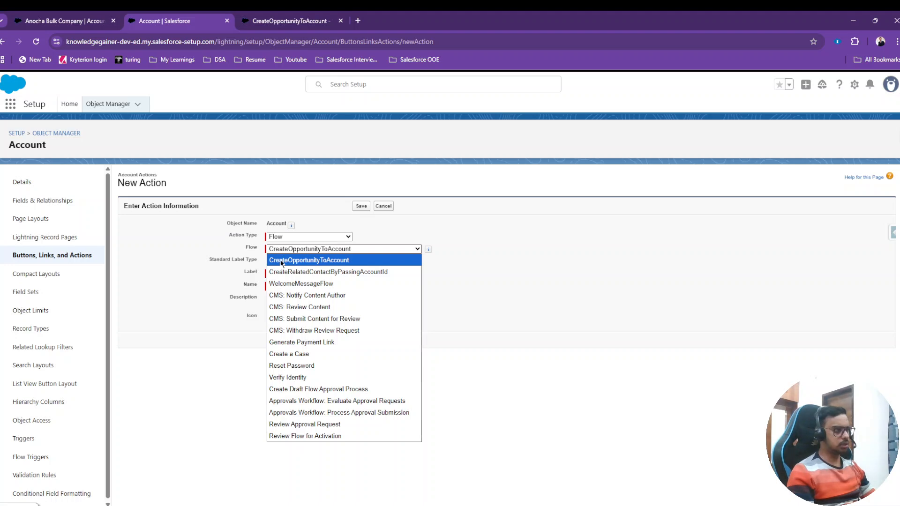
pyautogui.click(309, 260)
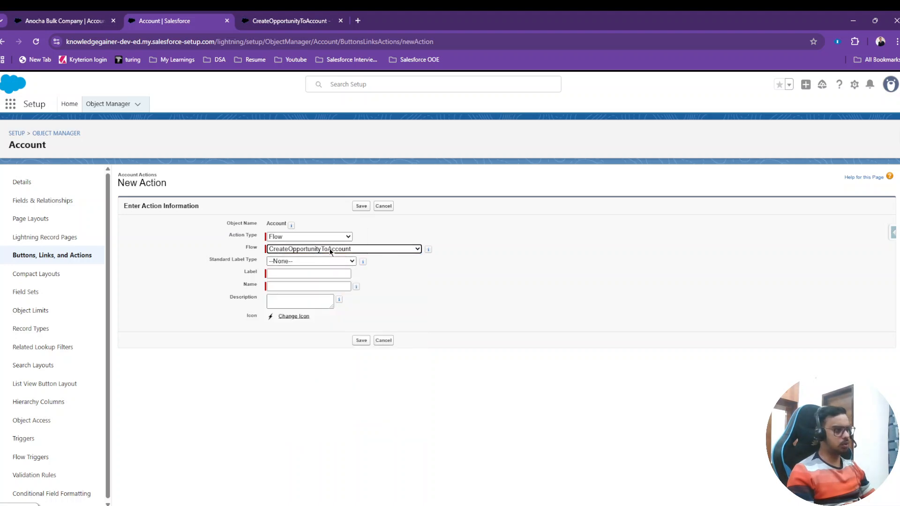
# Label the action Create Opportunity and let its name fill in as Create_Opportunity.
pyautogui.click(318, 272)
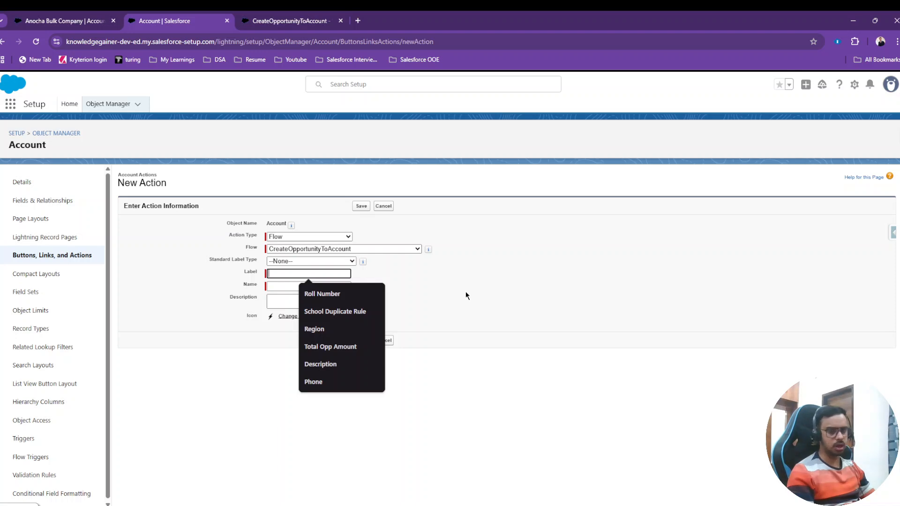
pyautogui.write('Create Opportunity')
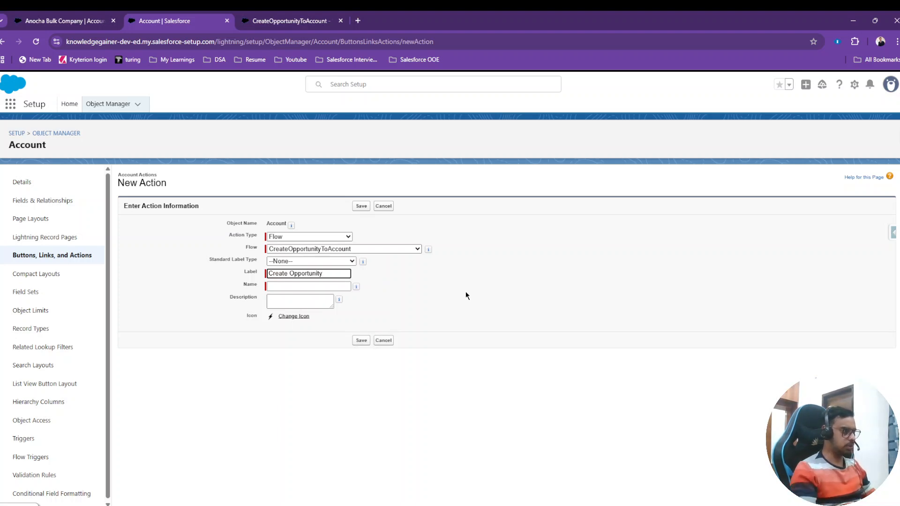
pyautogui.click(466, 291)
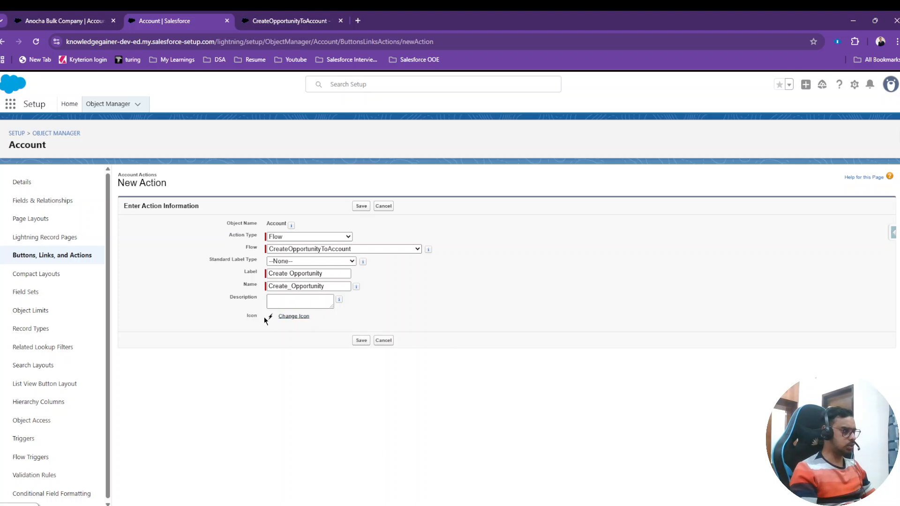
# Browse the static resources available as the action's icon, close the lookup without choosing one, and save the action.
pyautogui.click(301, 317)
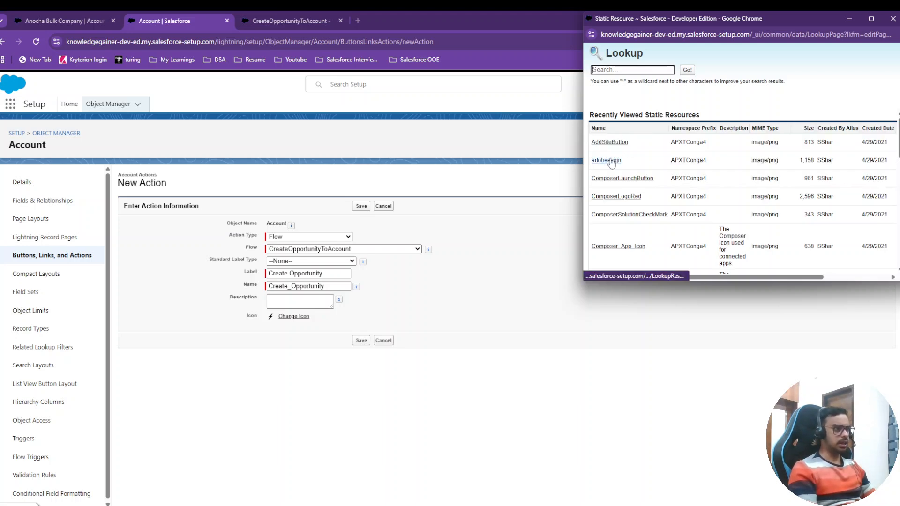
pyautogui.scroll(-3, 617, 179)
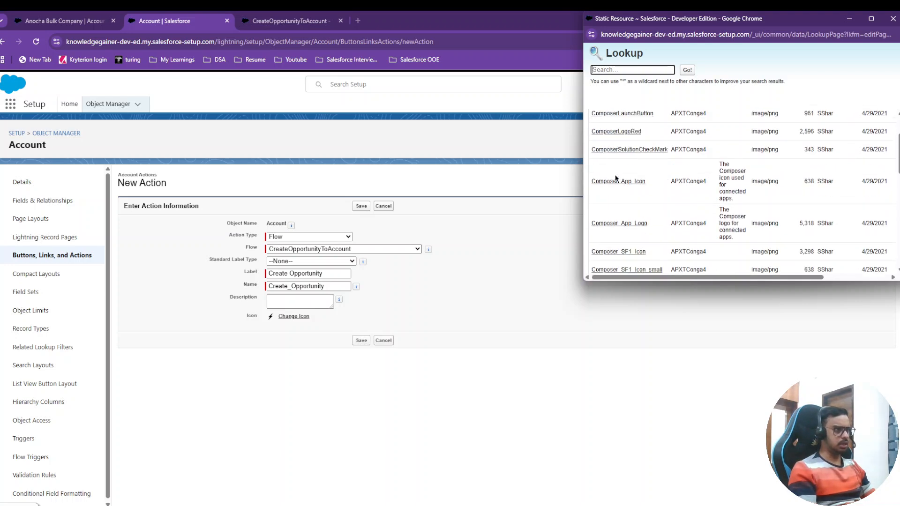
pyautogui.scroll(-5, 616, 178)
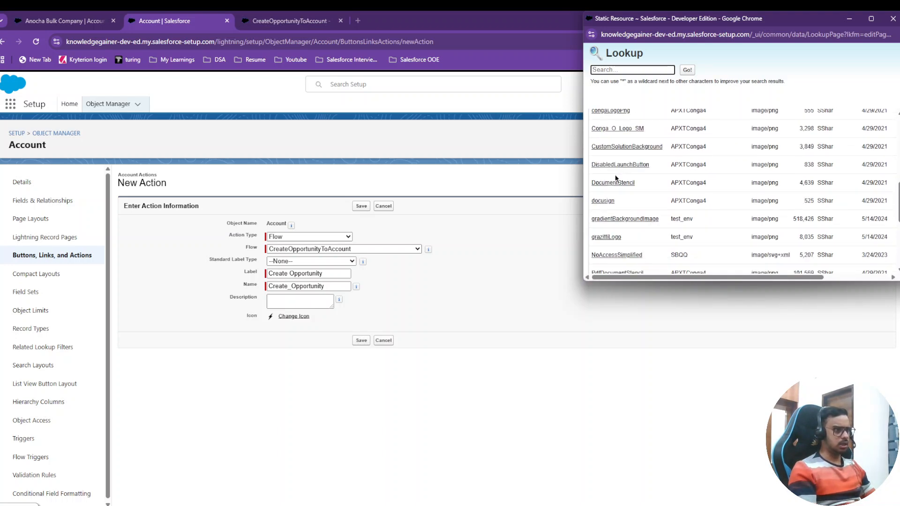
pyautogui.scroll(-3, 615, 175)
pyautogui.click(554, 255)
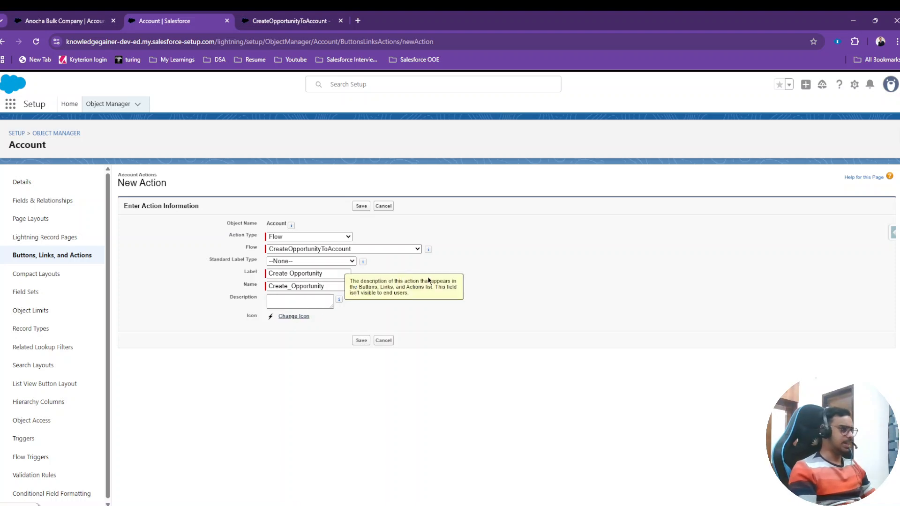
pyautogui.click(361, 340)
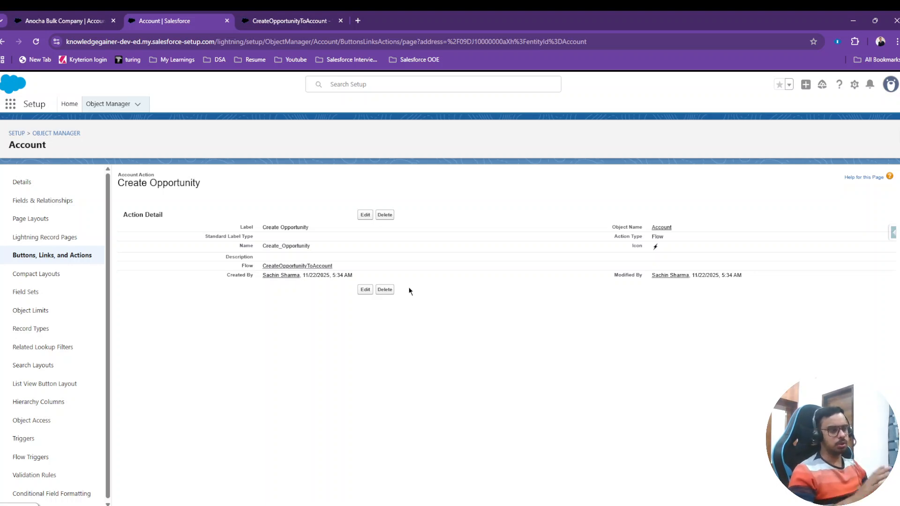
# Open the Account Layout from the object's page layouts and show its available quick actions.
pyautogui.click(32, 219)
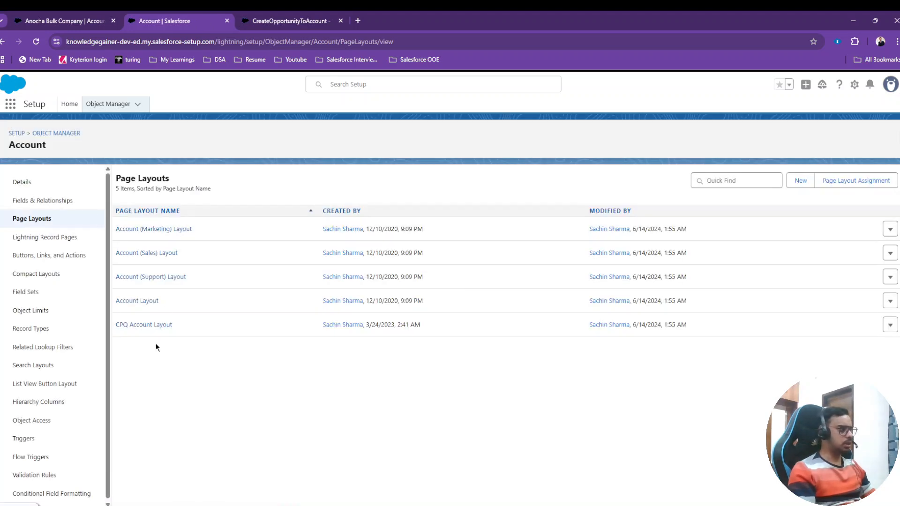
pyautogui.click(151, 301)
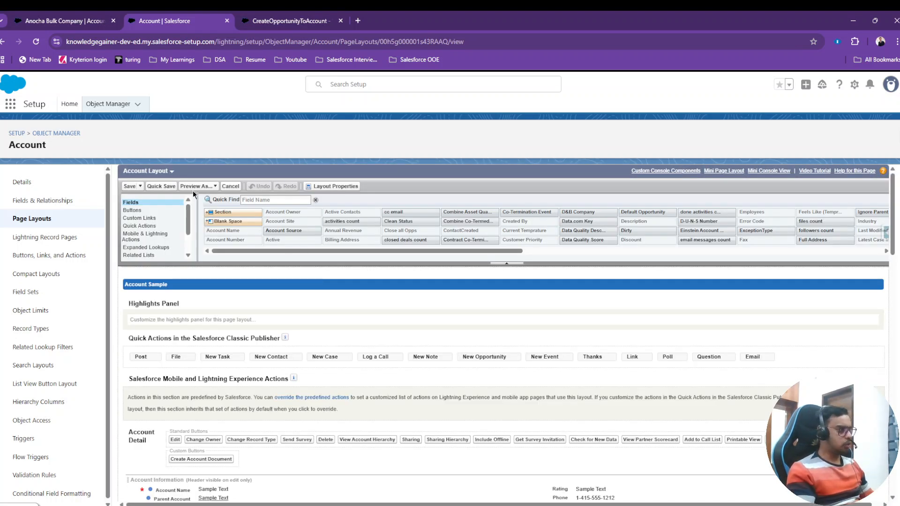
pyautogui.click(137, 227)
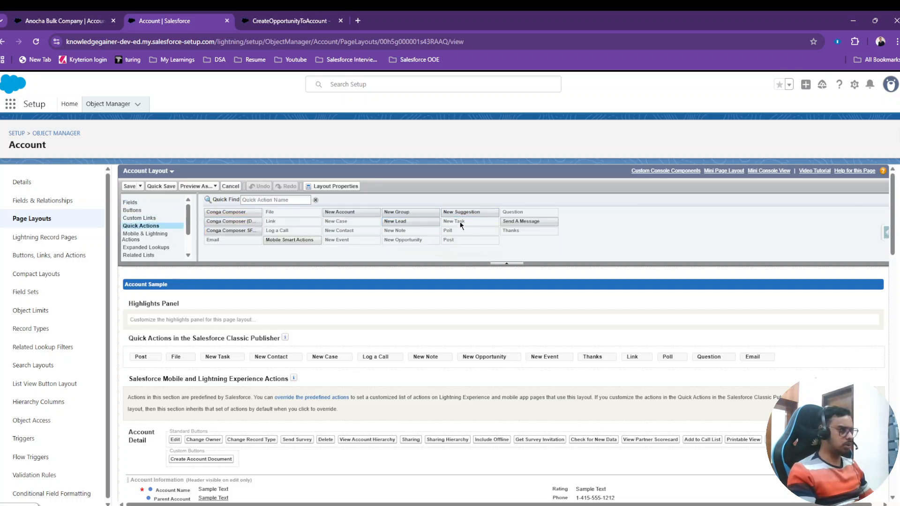
# Examine the layout's Salesforce Mobile and Lightning Experience Actions section and compare it with all header actions on the Anocha Bulk Company record.
pyautogui.click(410, 242)
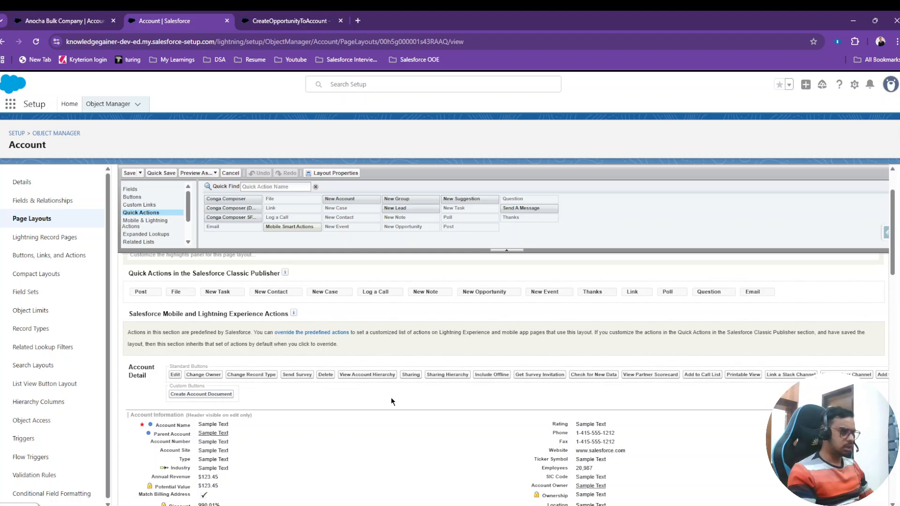
pyautogui.scroll(-2, 738, 384)
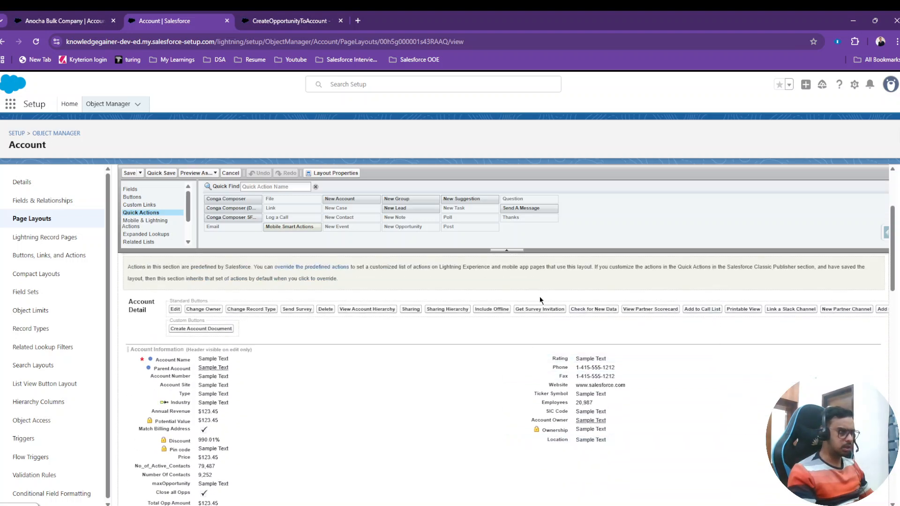
pyautogui.scroll(2, 311, 285)
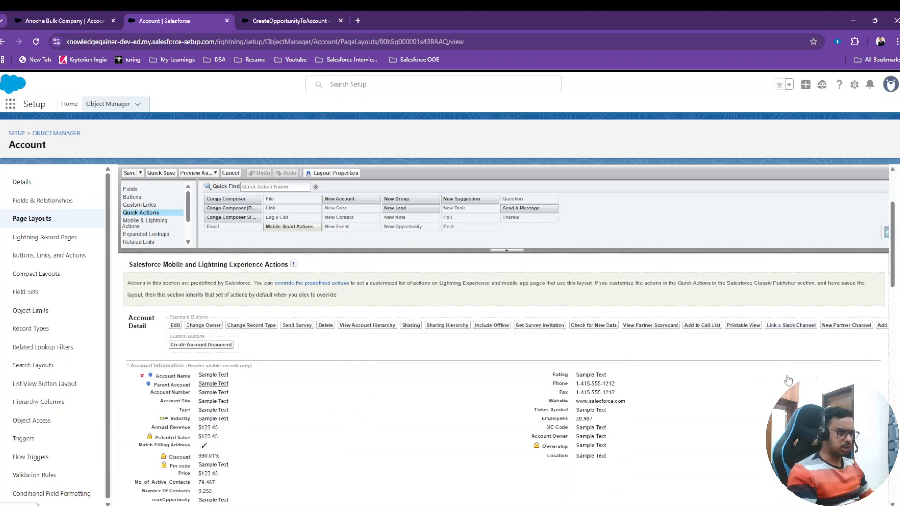
pyautogui.scroll(-3, 374, 356)
pyautogui.scroll(3, 374, 358)
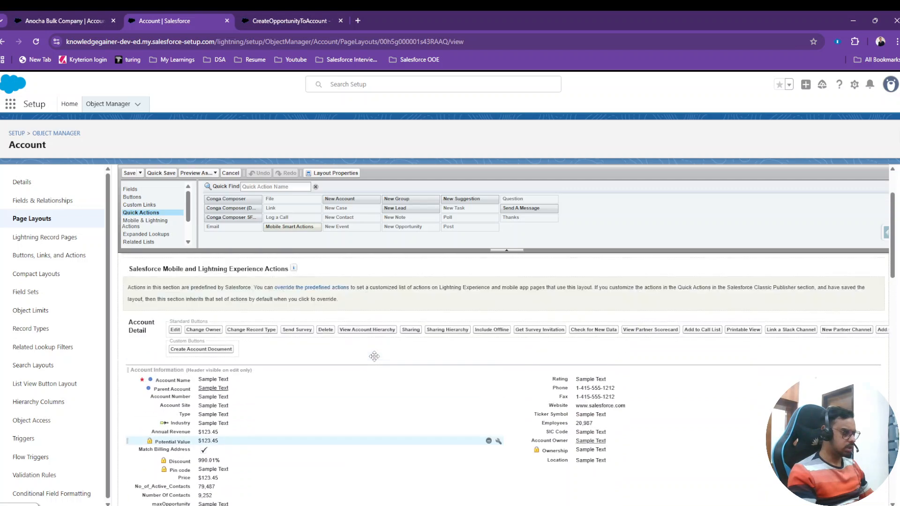
pyautogui.click(59, 17)
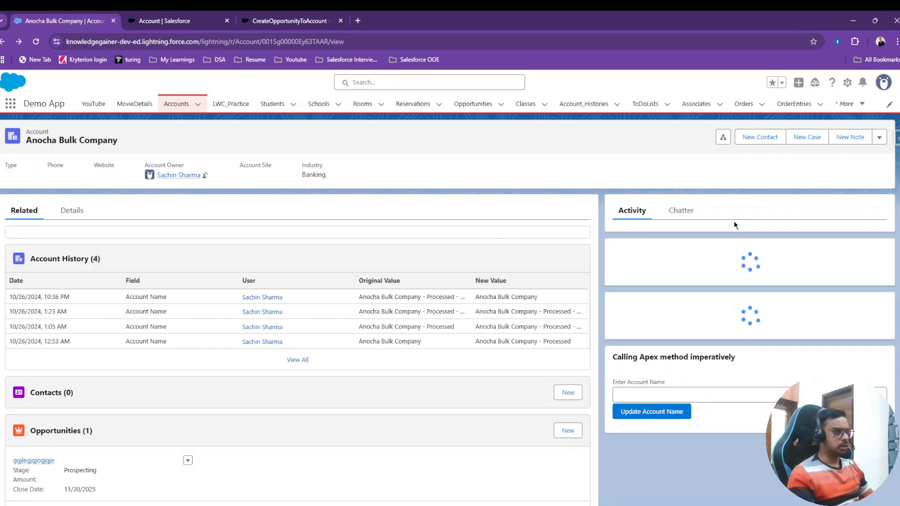
pyautogui.click(879, 138)
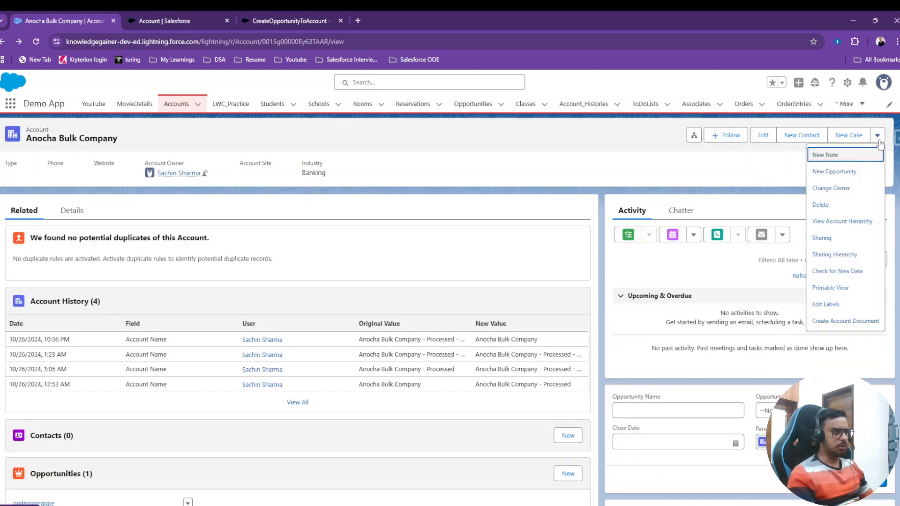
# Open the New Opportunity form on the Anocha Bulk Company record and compare it with the Opportunity Details screen of the CreateOpportunityToAccount flow.
pyautogui.click(833, 173)
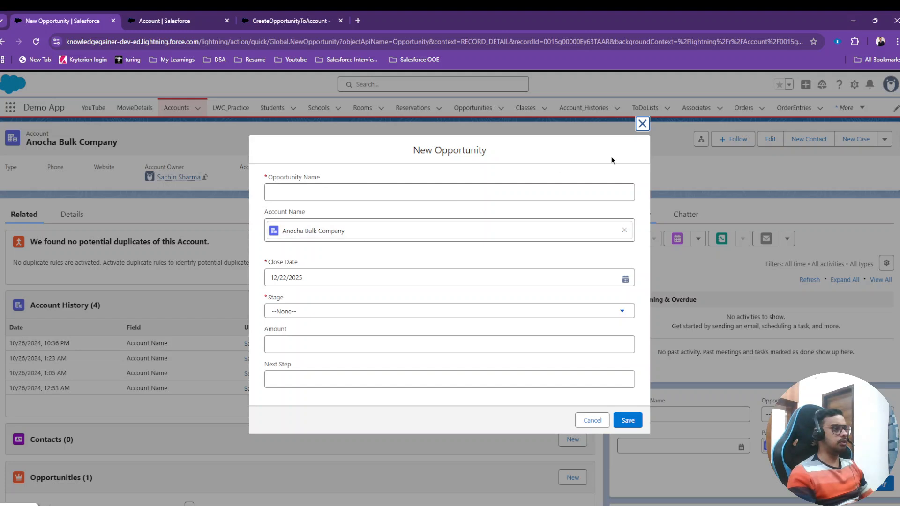
pyautogui.click(206, 19)
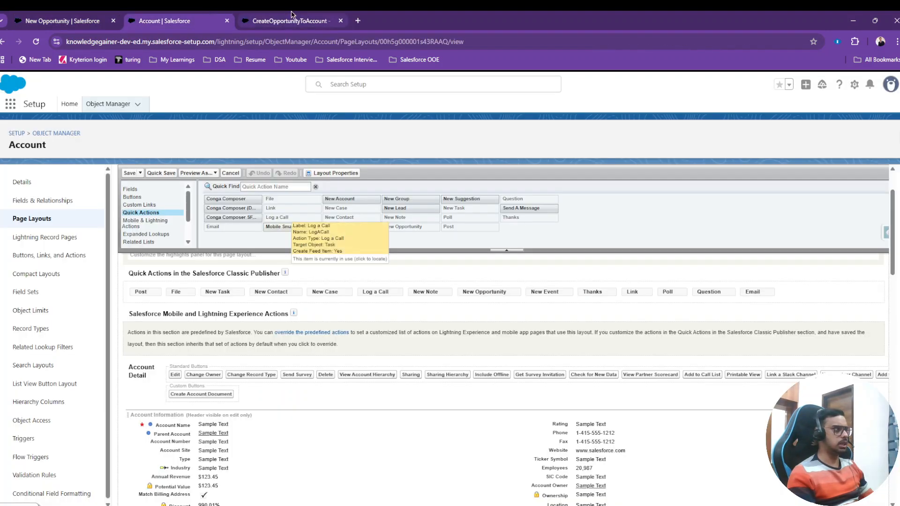
pyautogui.click(292, 17)
pyautogui.doubleClick(448, 216)
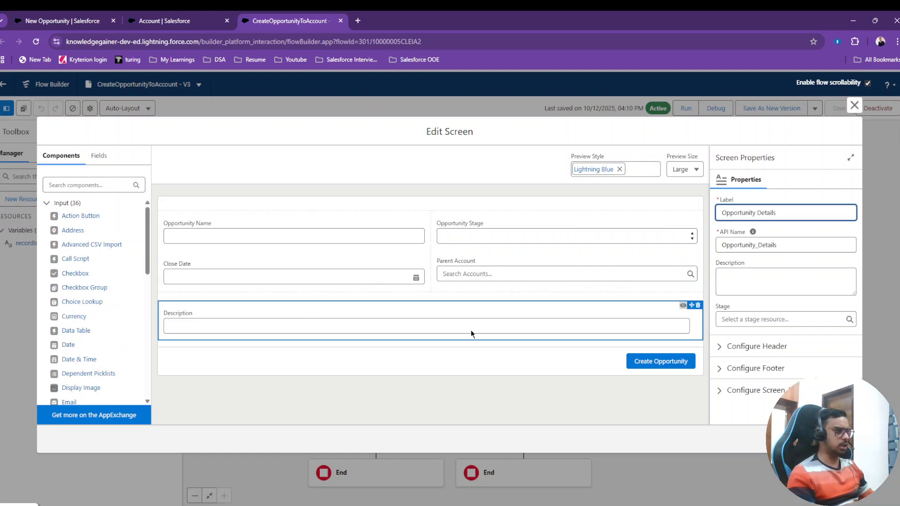
pyautogui.click(859, 106)
pyautogui.click(187, 18)
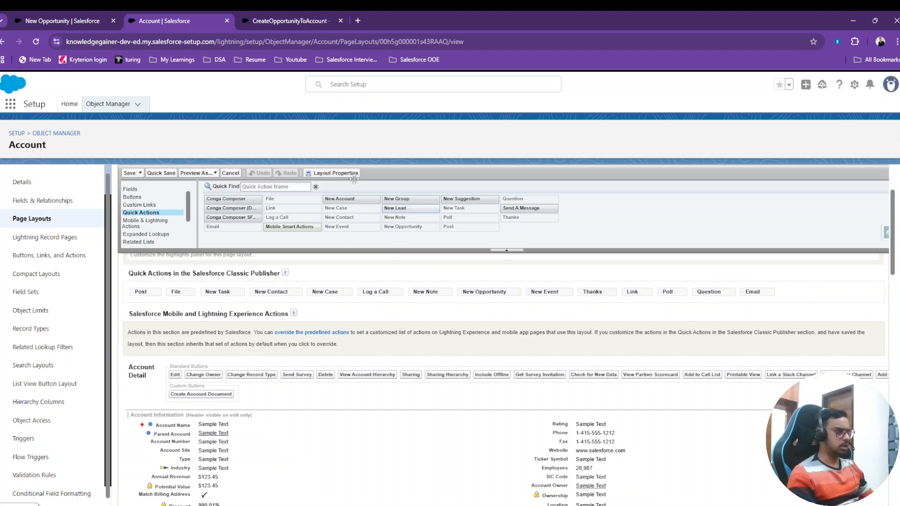
pyautogui.click(78, 15)
pyautogui.click(308, 19)
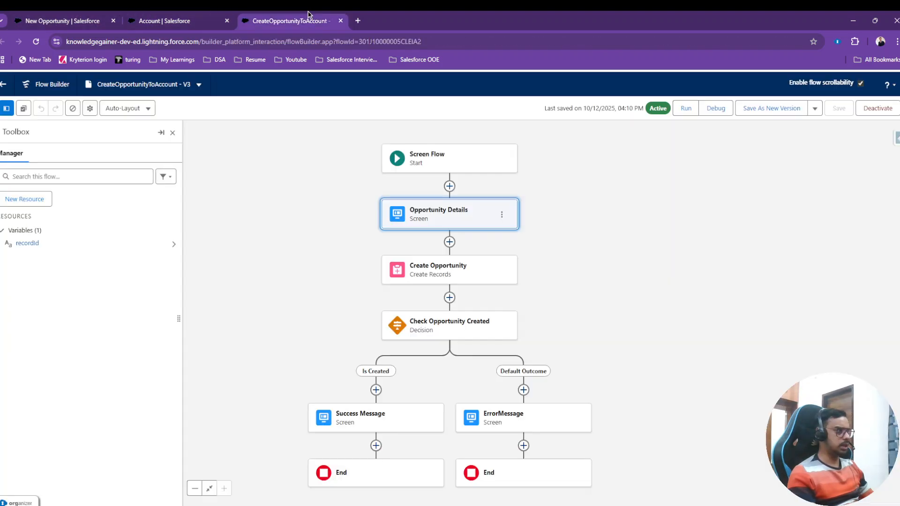
pyautogui.click(209, 20)
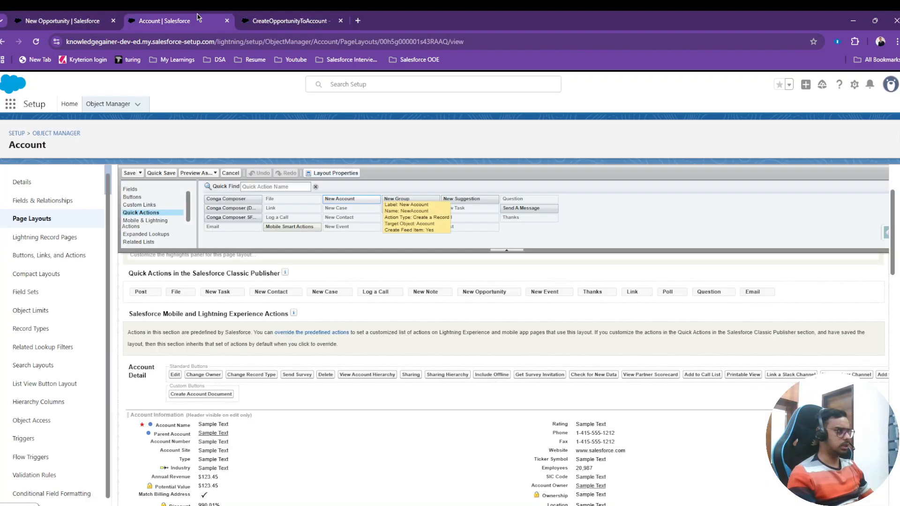
# Find the Create Opportunity flow action among the Account object's buttons, links, and actions.
pyautogui.click(33, 257)
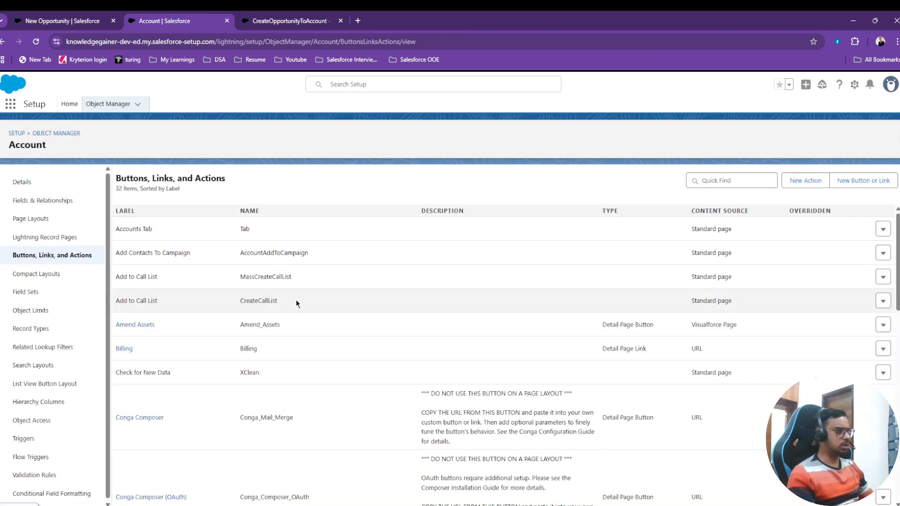
pyautogui.scroll(-3, 267, 288)
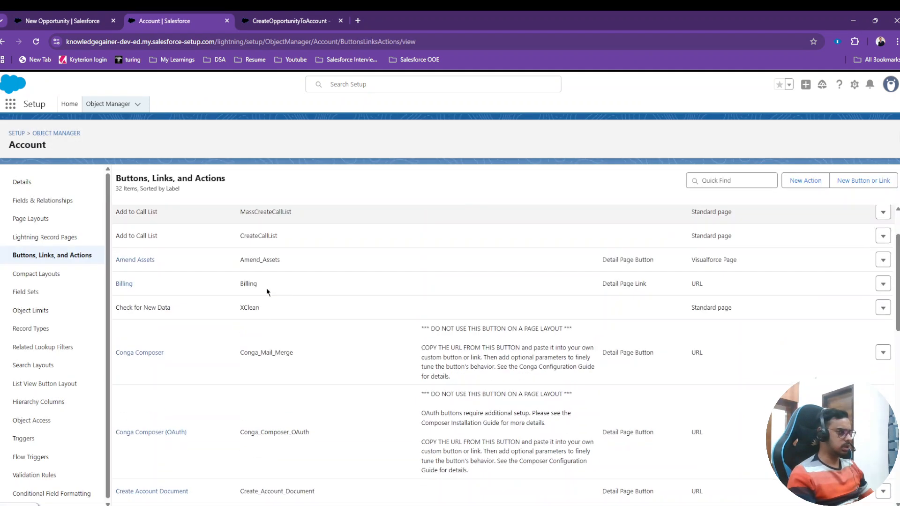
pyautogui.scroll(-2, 267, 288)
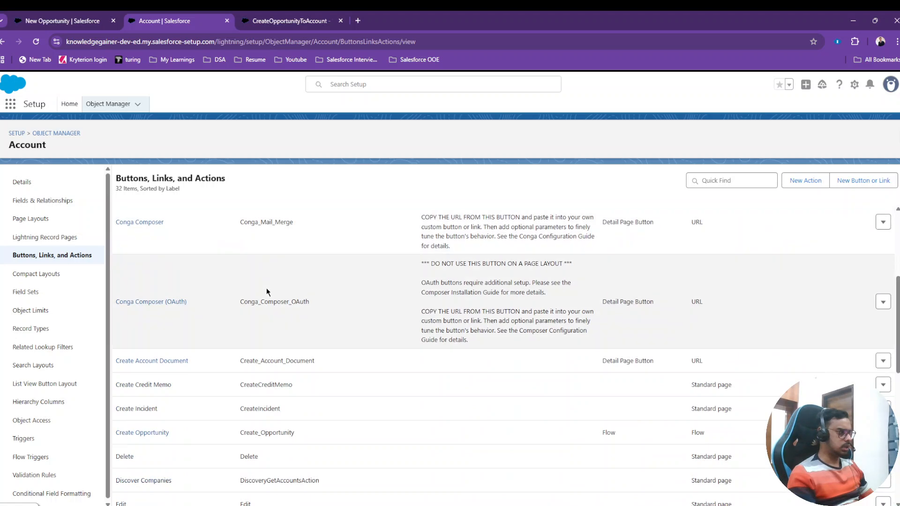
pyautogui.scroll(-2, 266, 289)
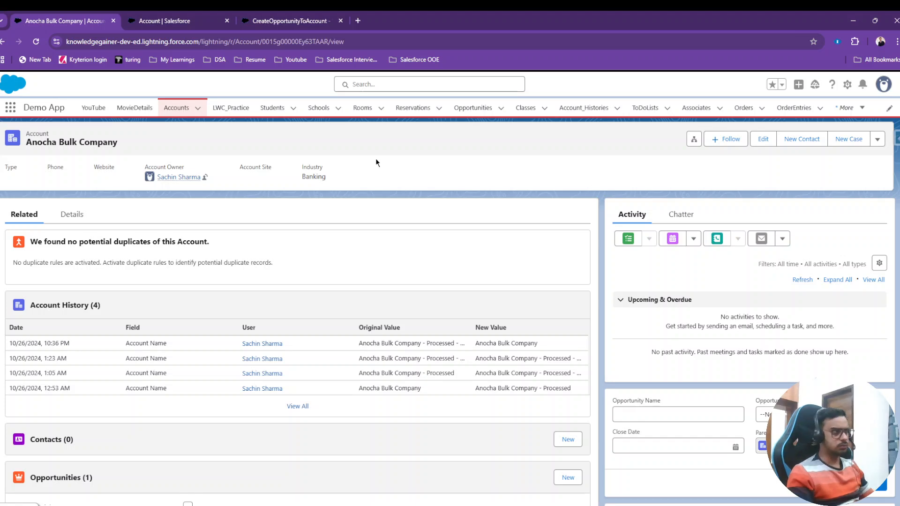
pyautogui.click(187, 21)
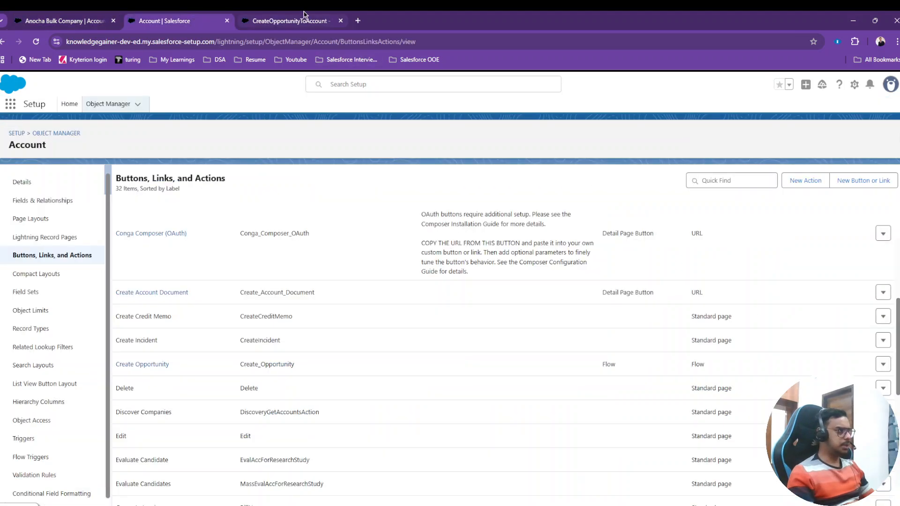
pyautogui.click(303, 14)
pyautogui.click(159, 21)
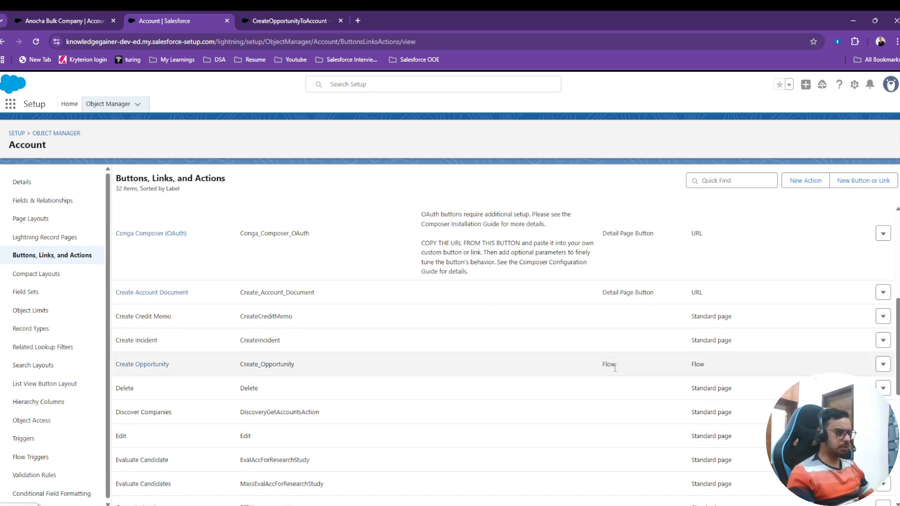
# Open the Create Opportunity action in a new tab and review its action detail.
pyautogui.rightClick(156, 365)
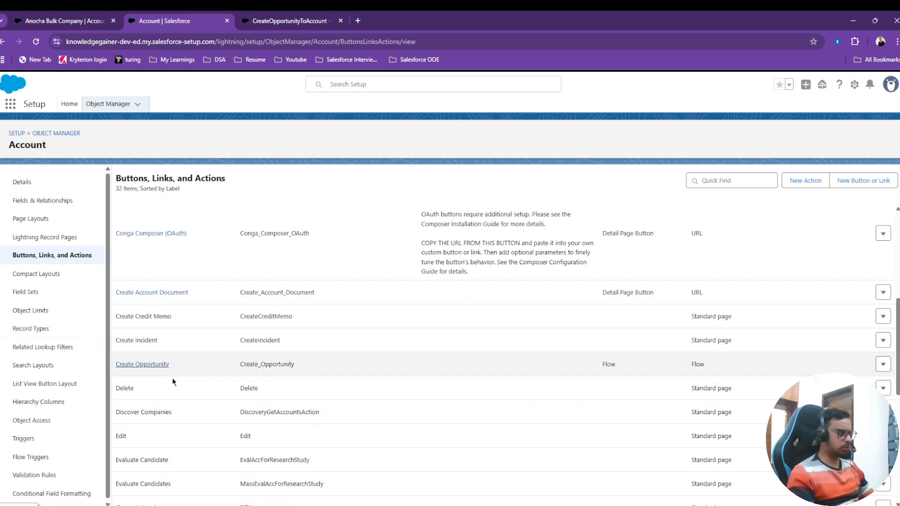
pyautogui.click(176, 378)
pyautogui.click(284, 17)
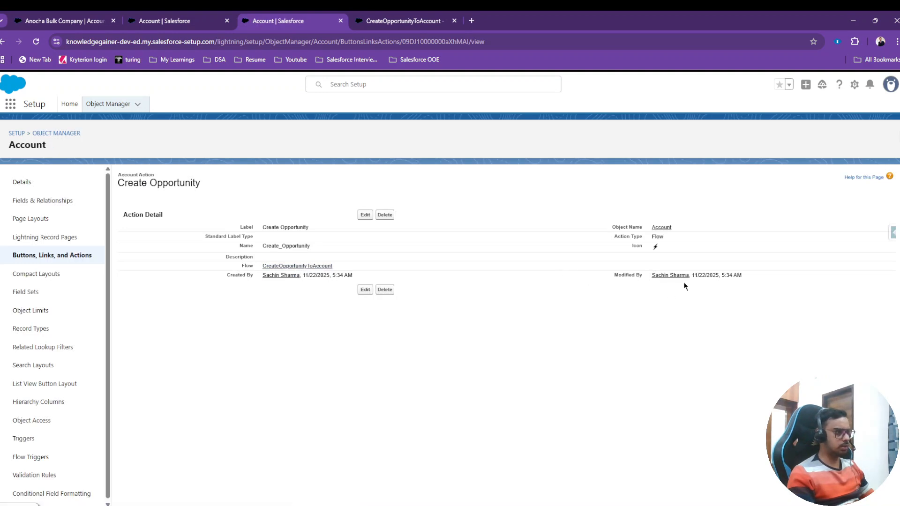
pyautogui.click(162, 20)
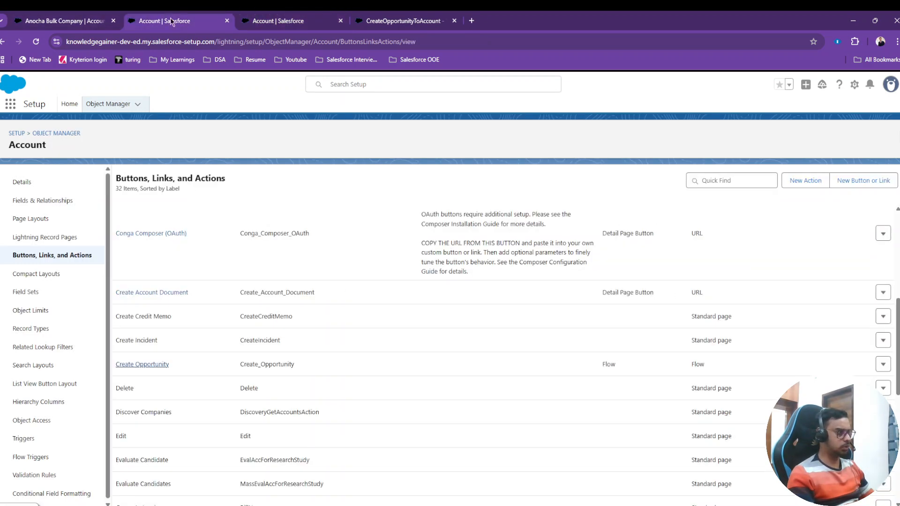
# Review the Anocha Bulk Company record's additional header actions, including New Opportunity, against the Create Opportunity action detail and its flow.
pyautogui.click(109, 16)
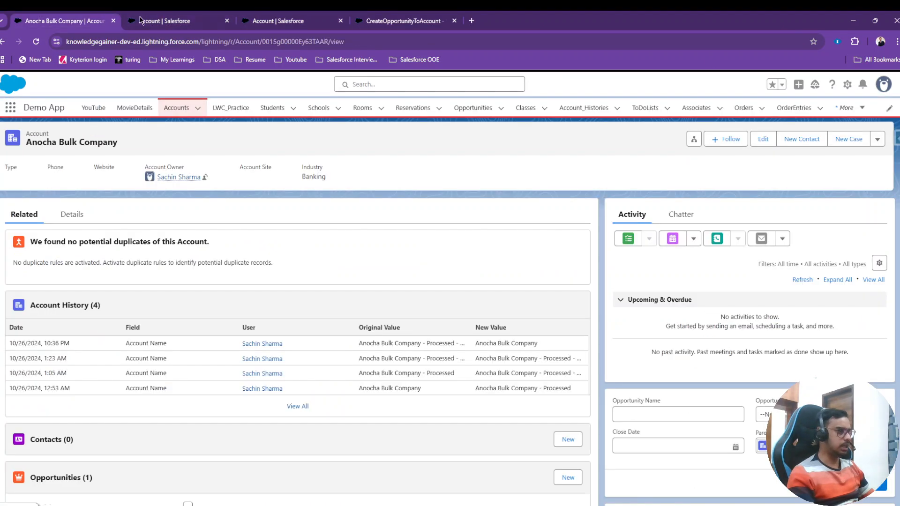
pyautogui.click(877, 139)
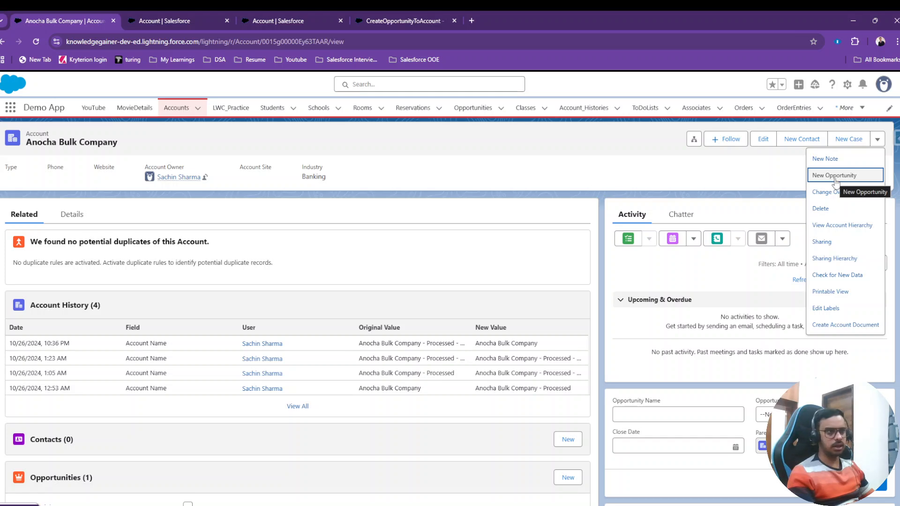
pyautogui.click(814, 175)
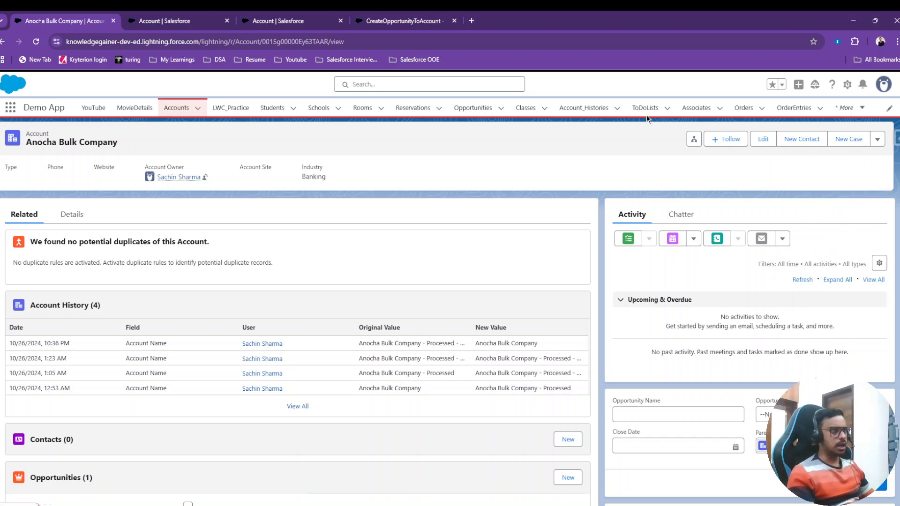
pyautogui.click(404, 21)
pyautogui.click(276, 15)
pyautogui.click(180, 19)
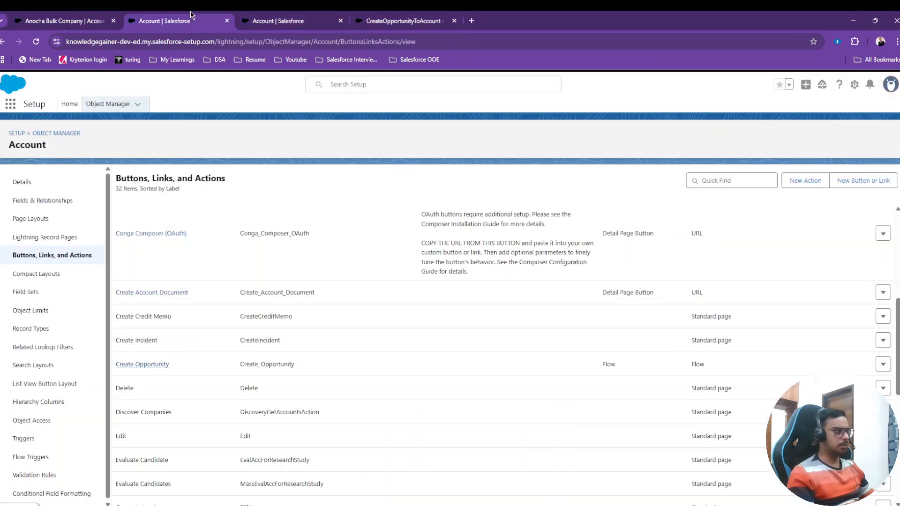
pyautogui.click(77, 18)
pyautogui.click(367, 15)
pyautogui.click(303, 15)
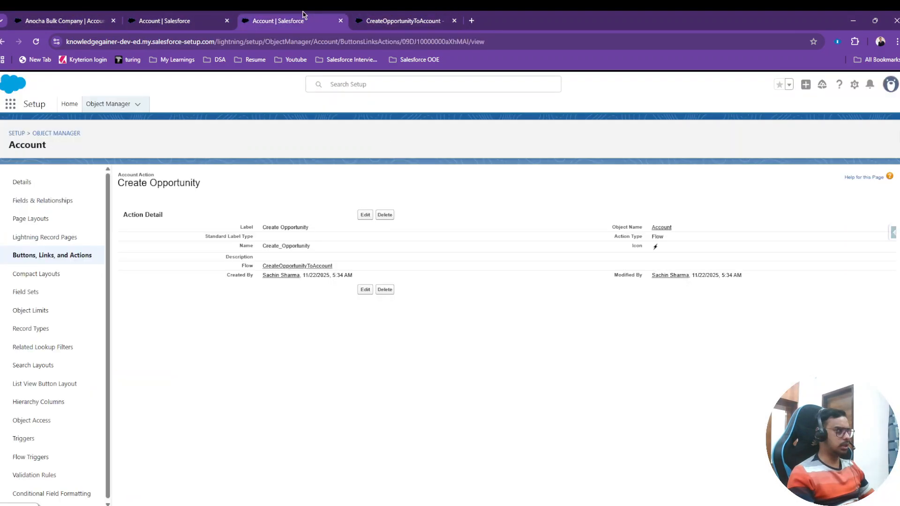
# Open the Account Layout from the object's page layouts and show its available mobile and Lightning actions.
pyautogui.click(37, 219)
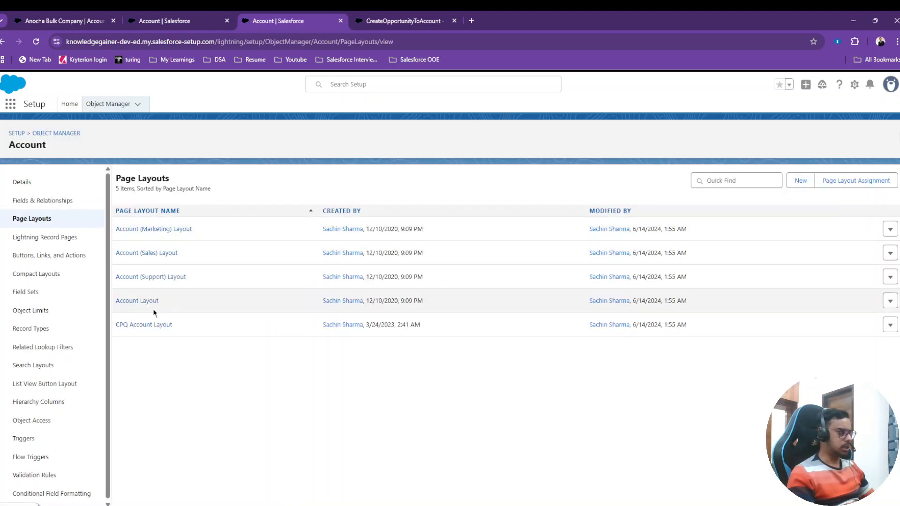
pyautogui.click(136, 301)
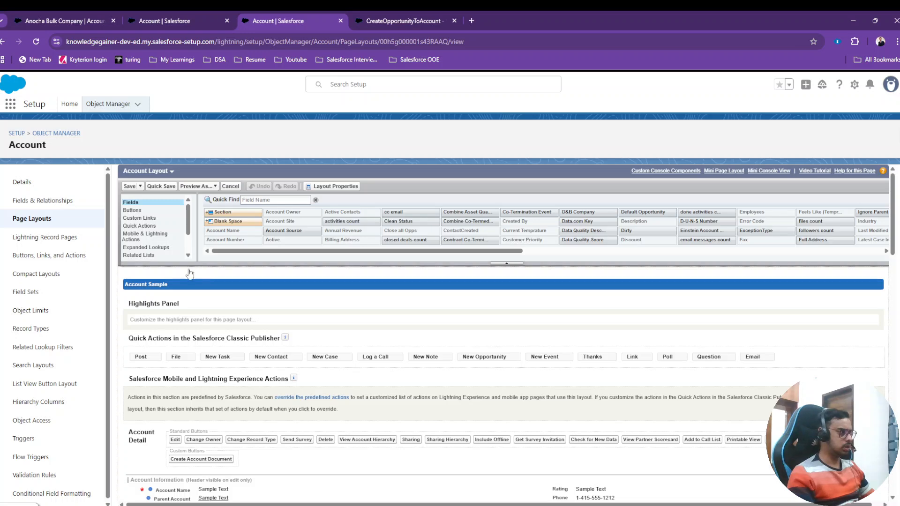
pyautogui.click(139, 218)
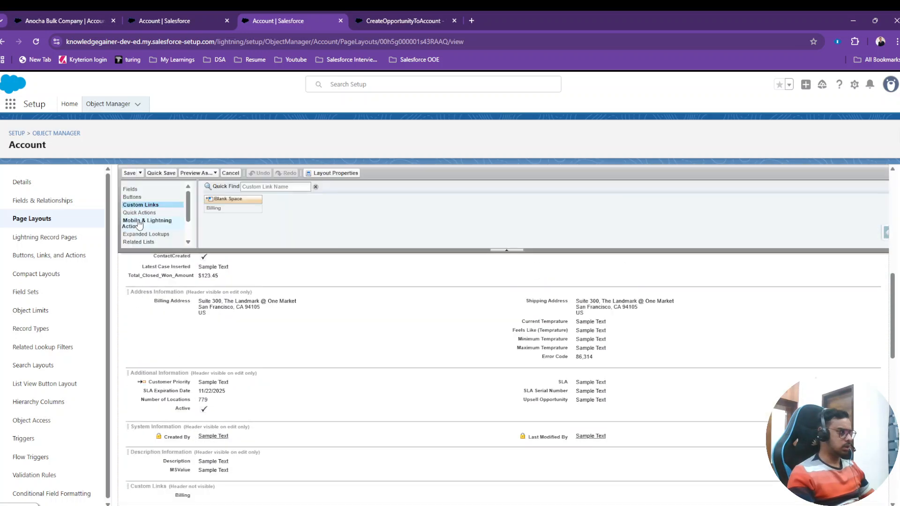
pyautogui.click(141, 213)
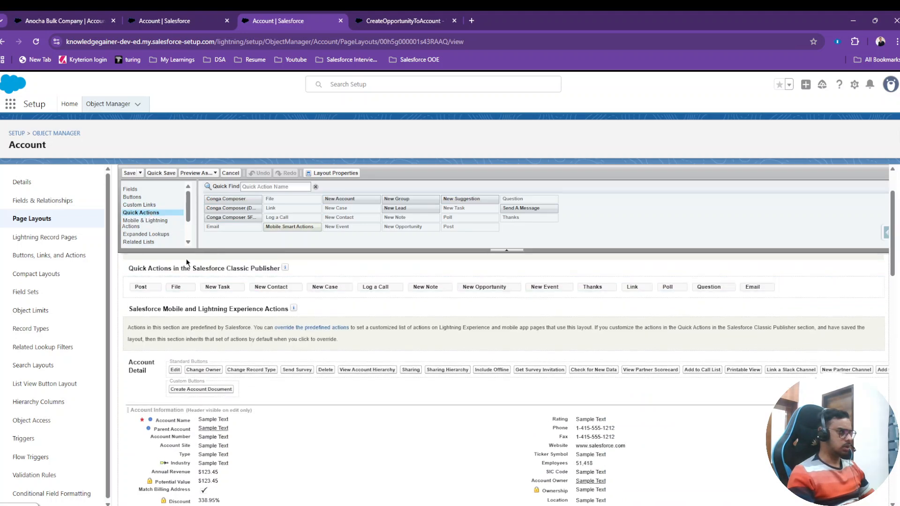
pyautogui.click(152, 224)
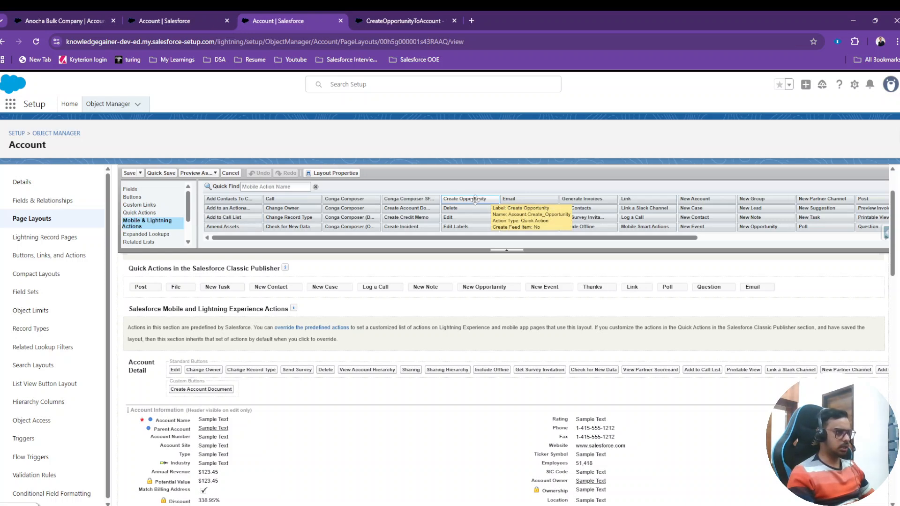
# Try to place Create Opportunity on the Account Layout, and override the predefined Salesforce Mobile and Lightning Experience actions.
pyautogui.moveTo(475, 200); pyautogui.dragTo(168, 279)
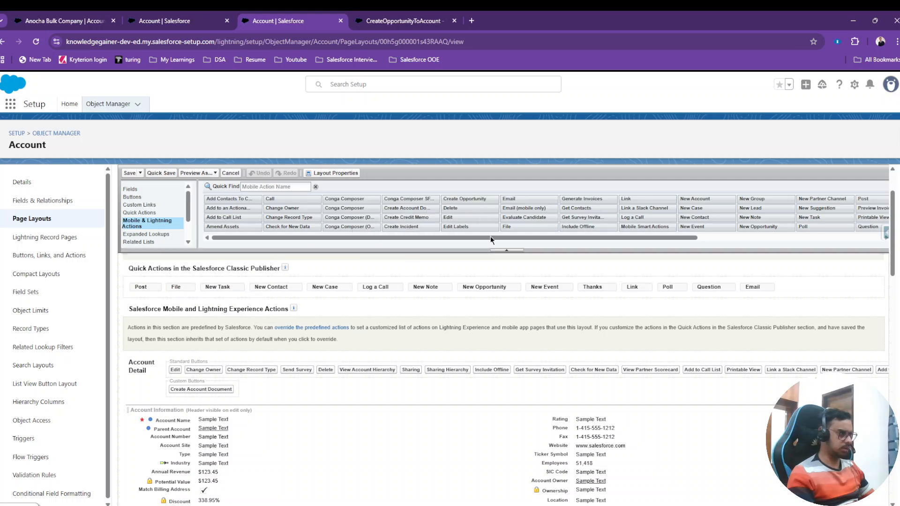
pyautogui.moveTo(490, 199); pyautogui.dragTo(182, 372)
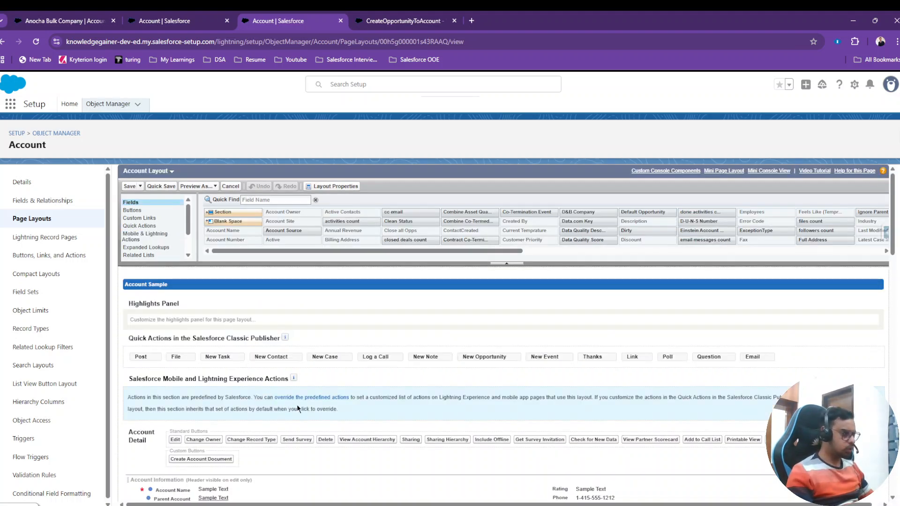
pyautogui.click(328, 398)
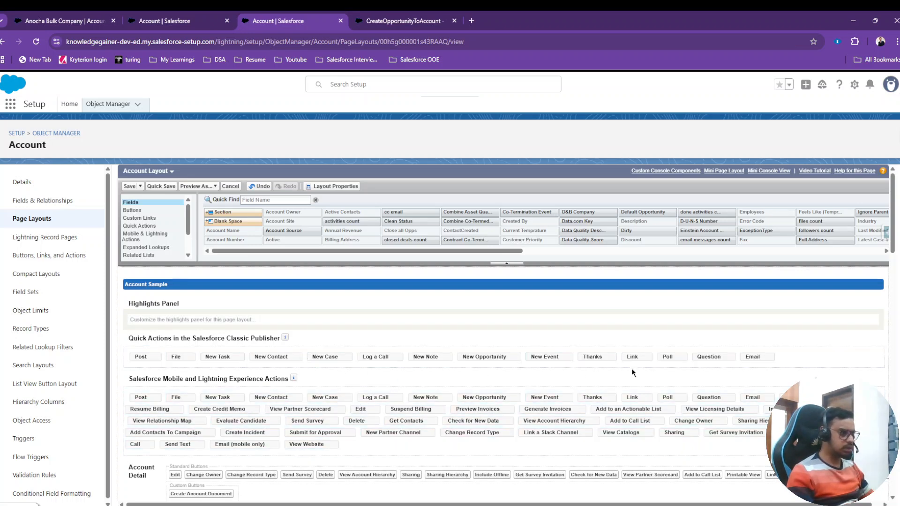
# Remove New Opportunity from the Salesforce Classic Publisher quick actions and add Create Opportunity to the Salesforce Mobile and Lightning Experience Actions.
pyautogui.moveTo(485, 359); pyautogui.dragTo(404, 230)
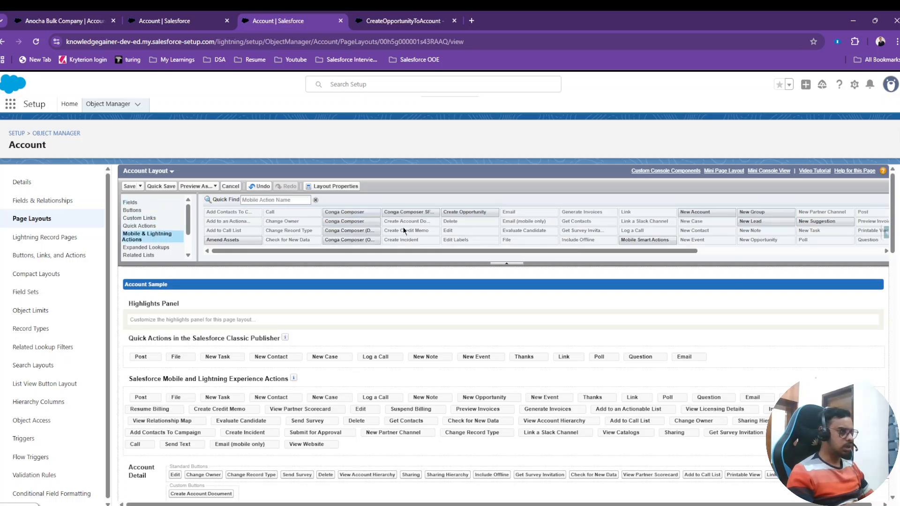
pyautogui.moveTo(463, 212); pyautogui.dragTo(136, 350)
pyautogui.moveTo(475, 212); pyautogui.dragTo(125, 390)
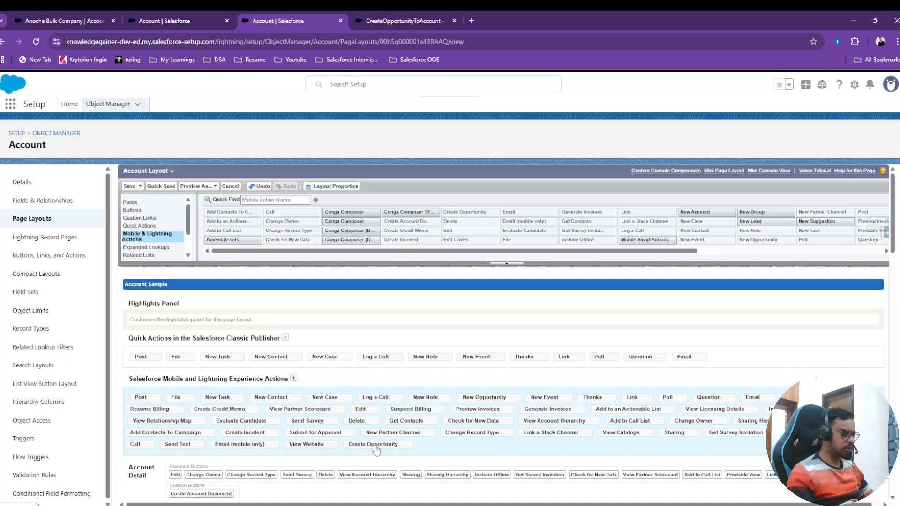
# Move Create Opportunity ahead of Post as the first Salesforce Mobile and Lightning Experience action, and save the Account Layout.
pyautogui.moveTo(379, 450); pyautogui.dragTo(133, 392)
pyautogui.moveTo(357, 444); pyautogui.dragTo(155, 395)
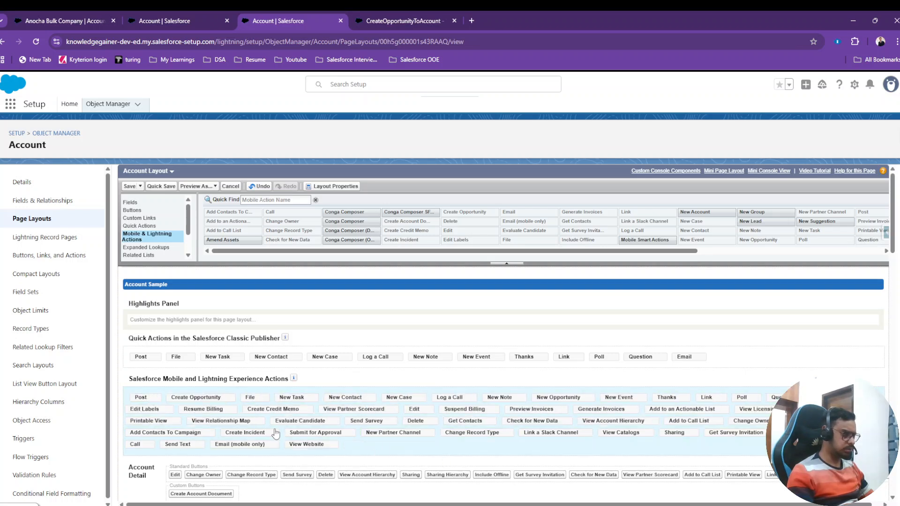
pyautogui.moveTo(214, 401); pyautogui.dragTo(134, 398)
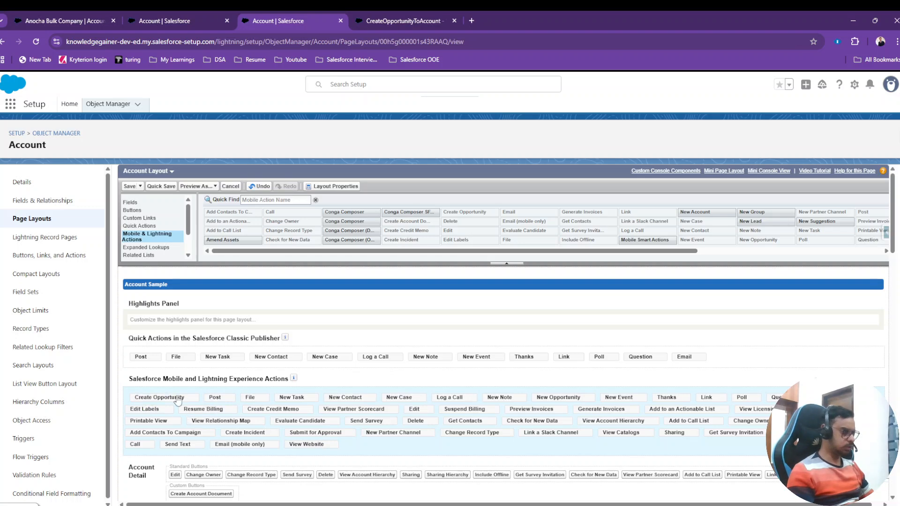
pyautogui.scroll(-1, 227, 390)
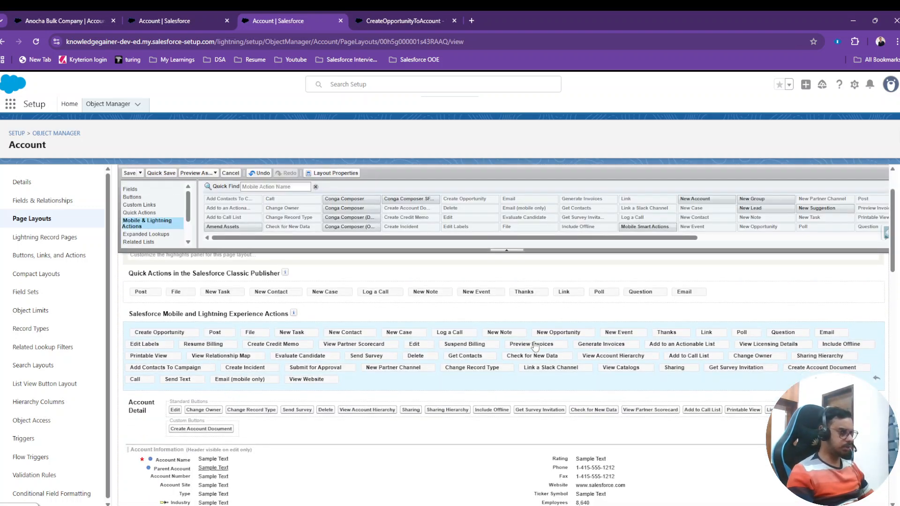
pyautogui.scroll(1, 535, 346)
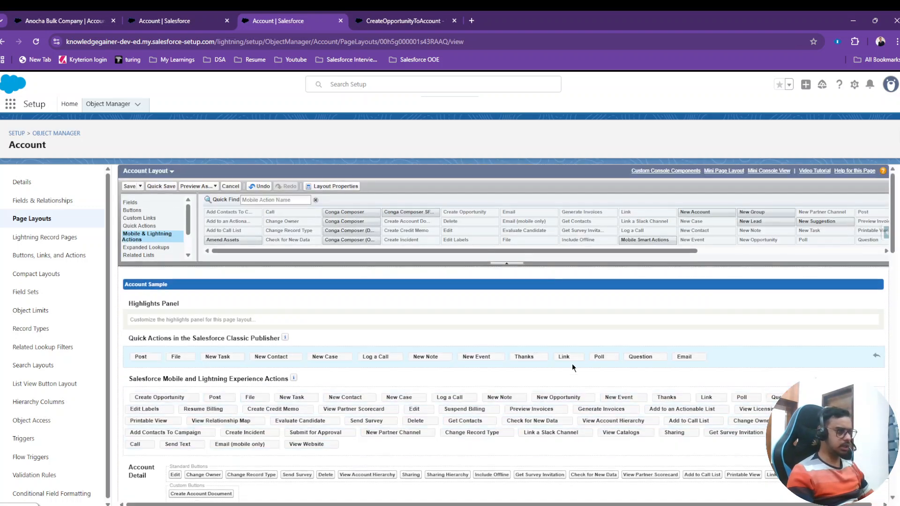
pyautogui.click(130, 187)
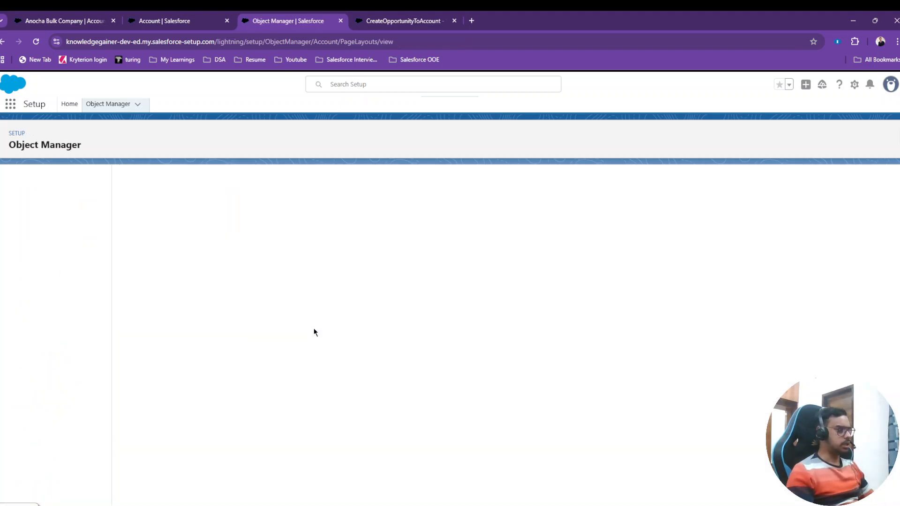
# Return to the Anocha Bulk Company account record and reload it to check its page actions.
pyautogui.click(166, 21)
pyautogui.click(49, 15)
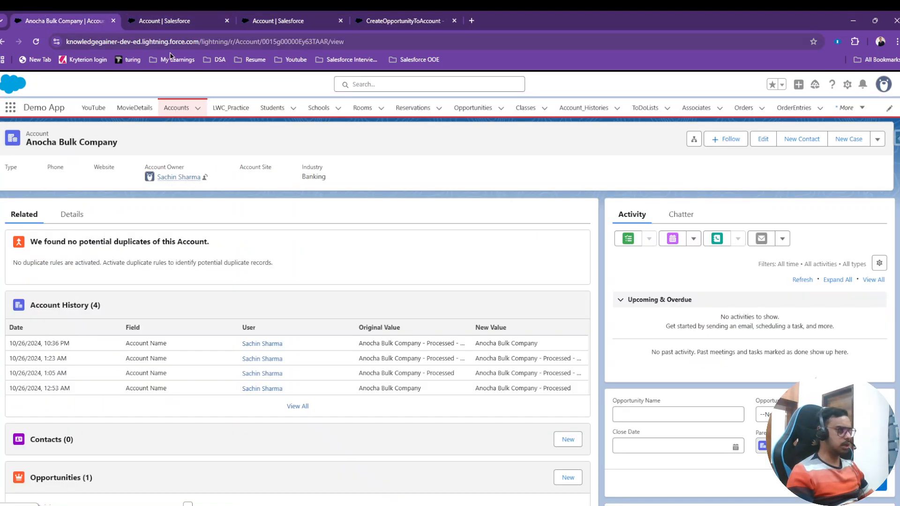
pyautogui.click(35, 41)
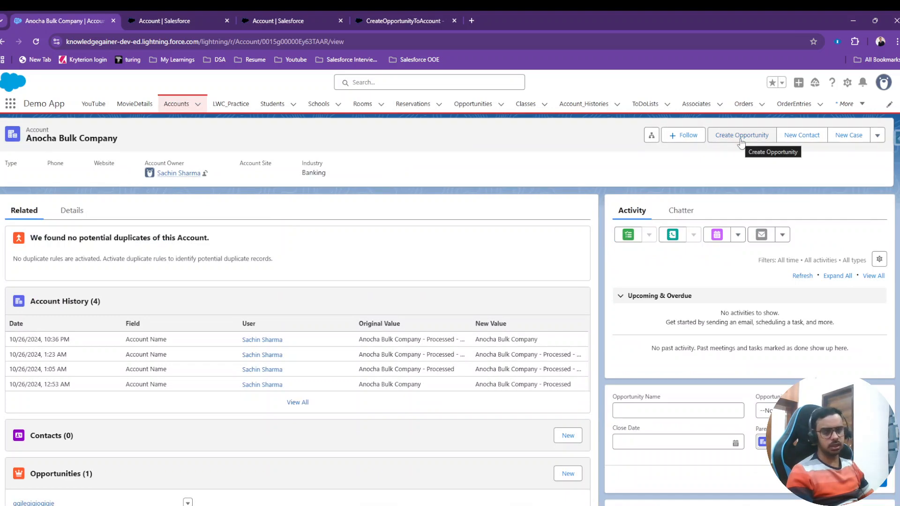
# Review the Success Message and Opportunity Details screens of the CreateOpportunityToAccount flow.
pyautogui.click(309, 19)
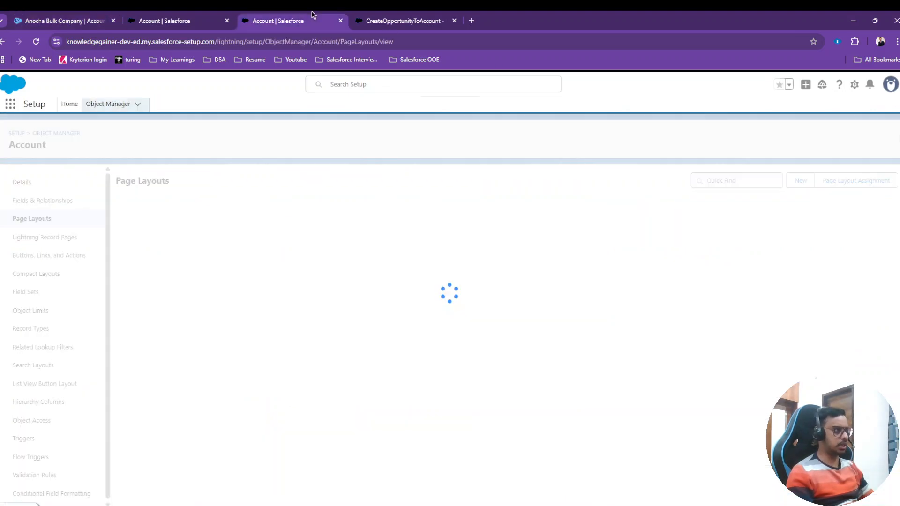
pyautogui.click(401, 15)
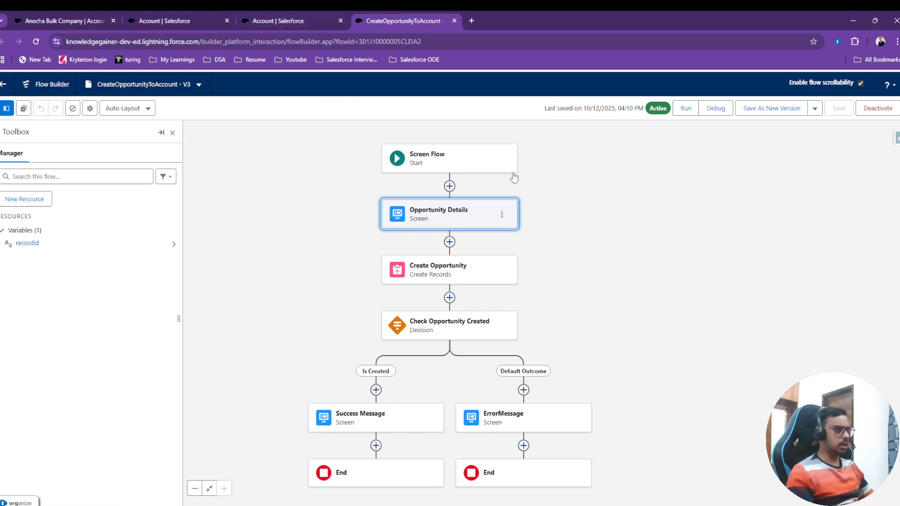
pyautogui.doubleClick(391, 413)
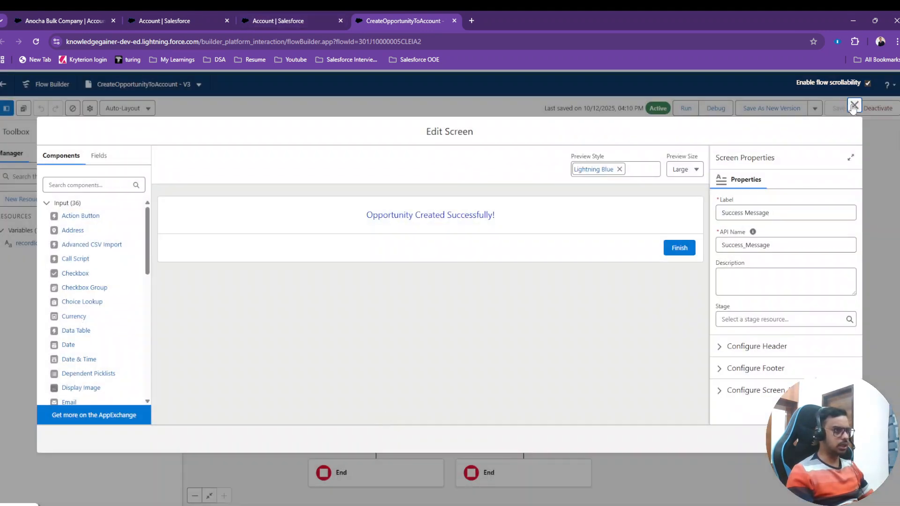
pyautogui.click(854, 106)
pyautogui.doubleClick(442, 227)
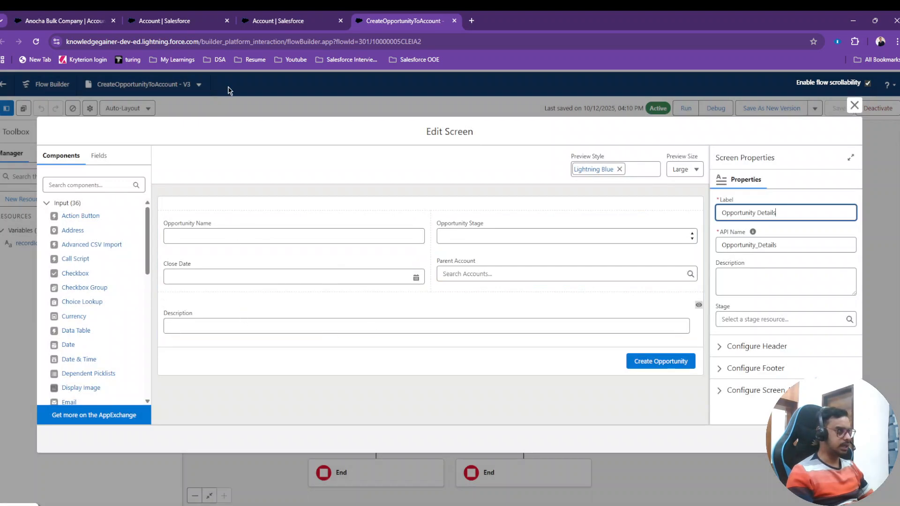
# Return to the Anocha Bulk Company account and launch its Create Opportunity action.
pyautogui.click(222, 16)
pyautogui.click(66, 21)
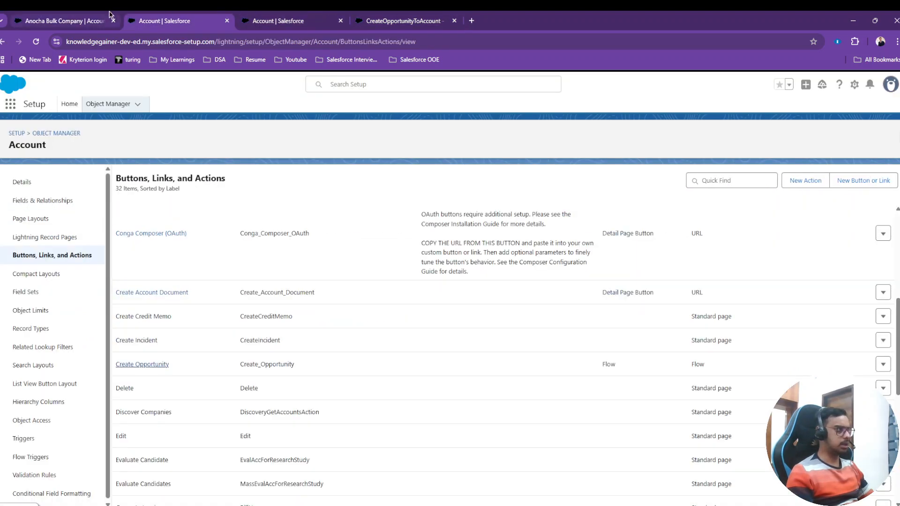
pyautogui.click(736, 145)
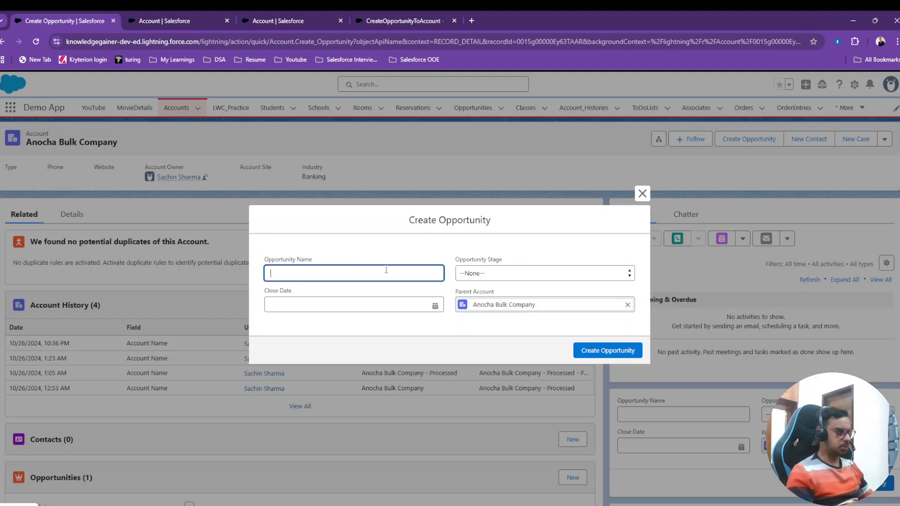
# Examine the component visibility conditions of the Description field on the flow's Opportunity Details screen.
pyautogui.click(168, 19)
pyautogui.click(300, 19)
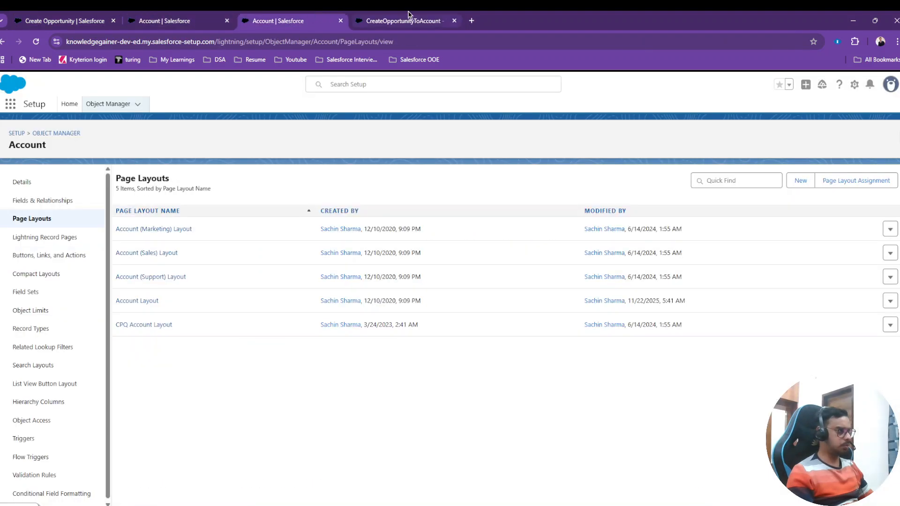
pyautogui.click(408, 17)
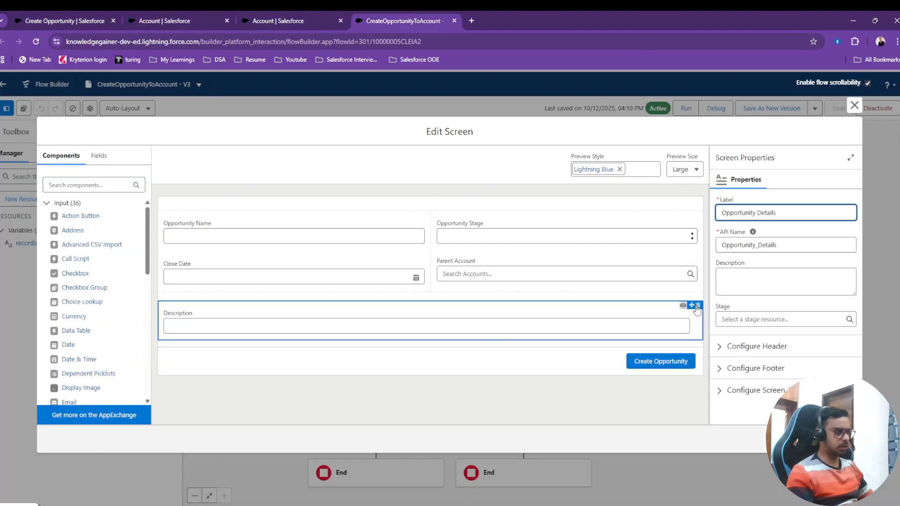
pyautogui.click(586, 317)
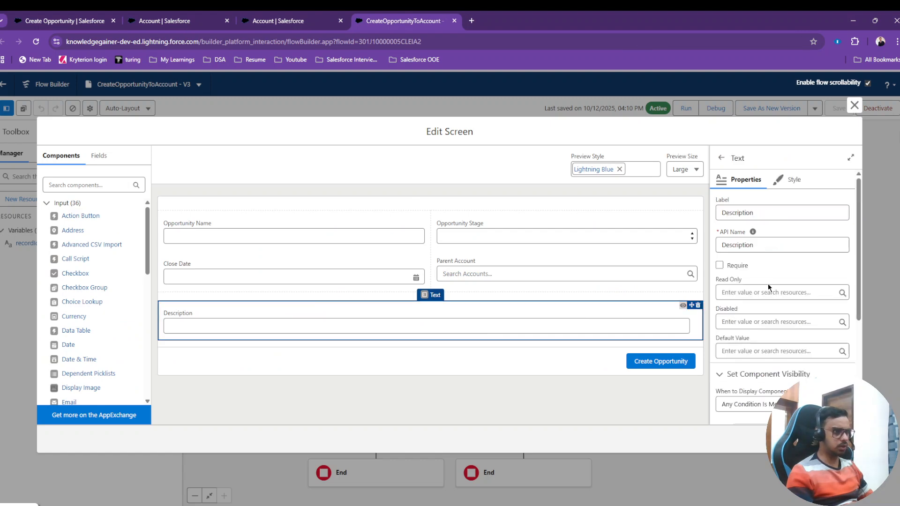
pyautogui.scroll(-3, 780, 280)
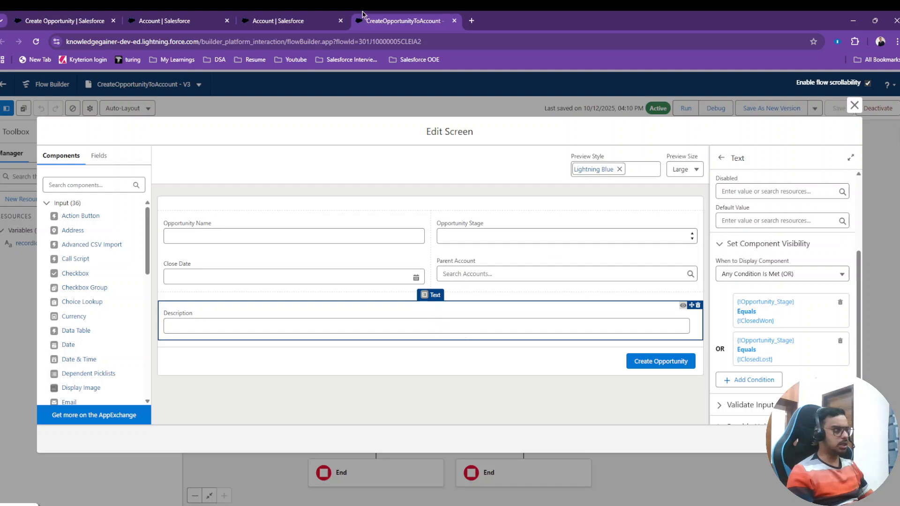
# In the account's Create Opportunity form, enter the name Anocha Bulk Company Opoortunity and set the stage to Closed Won.
pyautogui.click(315, 15)
pyautogui.click(211, 15)
pyautogui.click(98, 15)
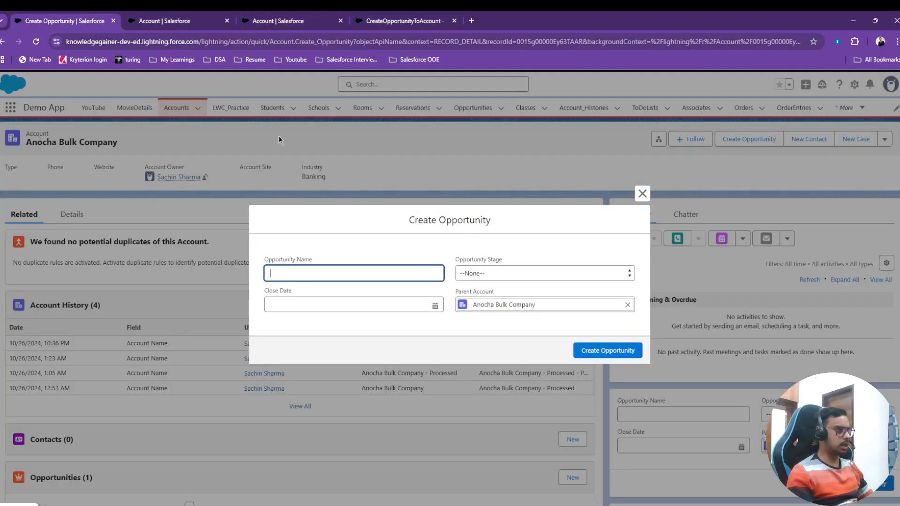
pyautogui.click(315, 271)
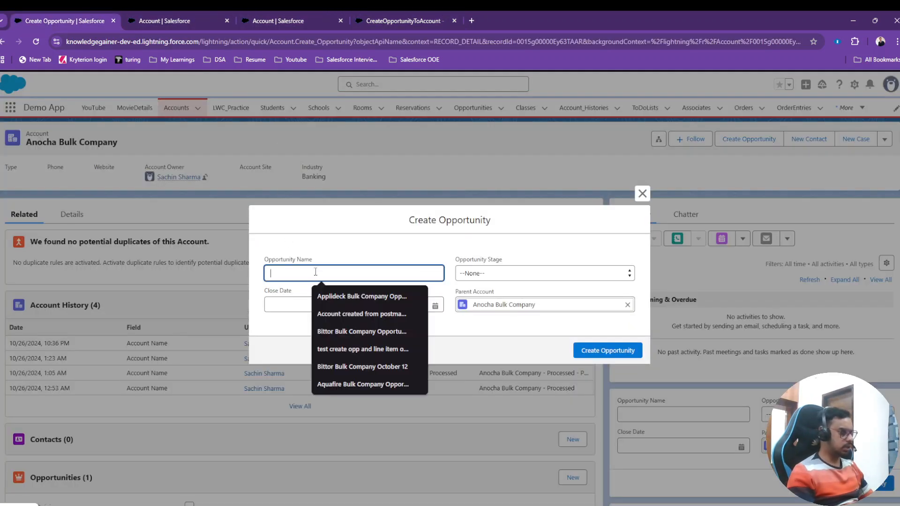
pyautogui.write('Anocha Bulk Company Opportunity')
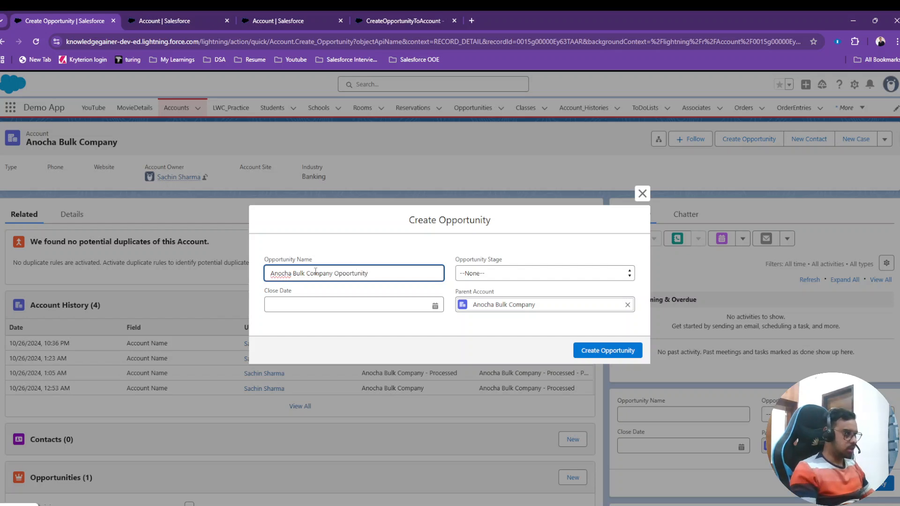
pyautogui.click(505, 274)
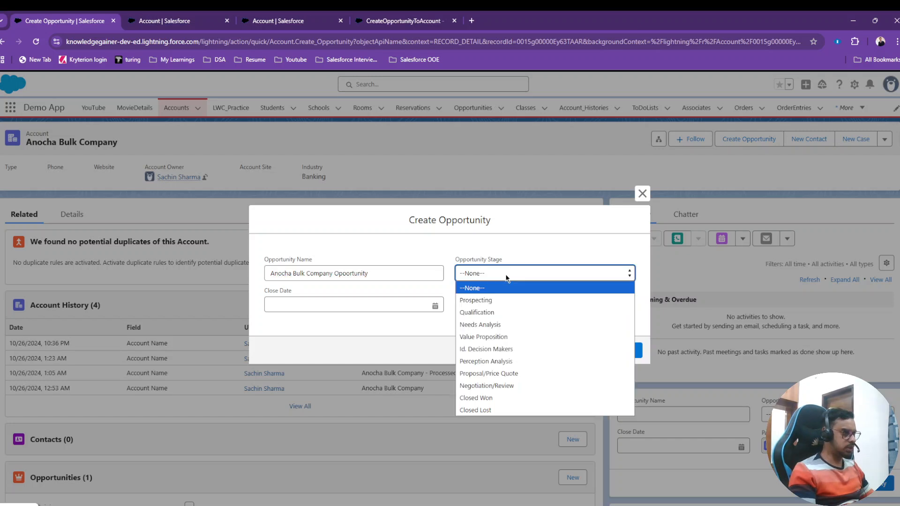
pyautogui.click(485, 398)
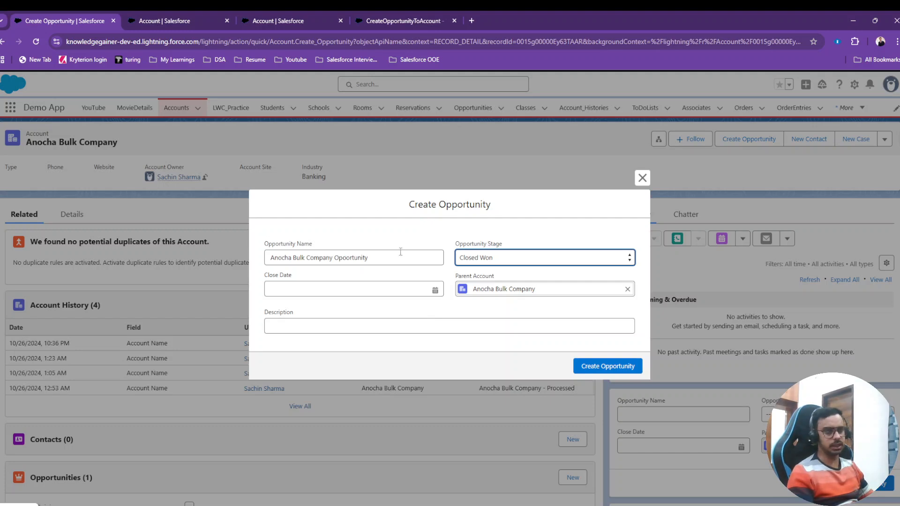
# Close the flow's Opportunity Details screen editor and review the Create Opportunity entry among the Account object's buttons, links, and actions.
pyautogui.click(178, 21)
pyautogui.click(291, 21)
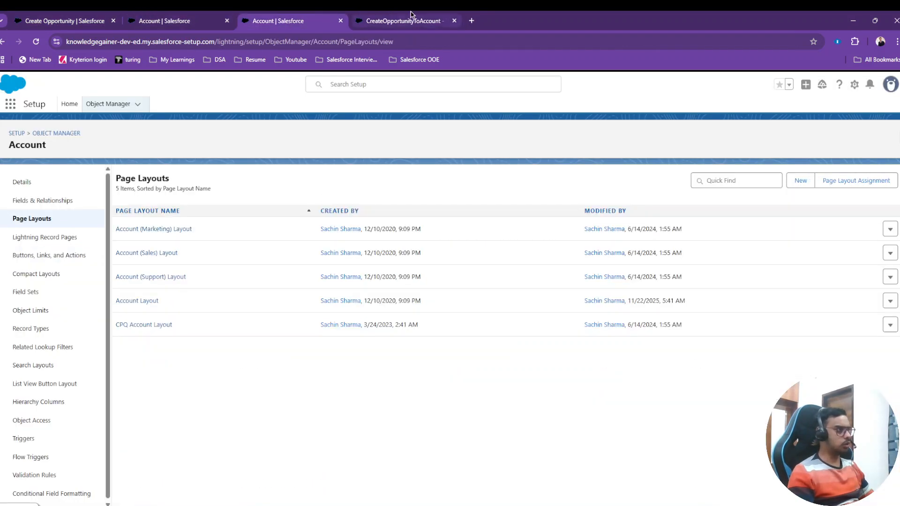
pyautogui.click(403, 21)
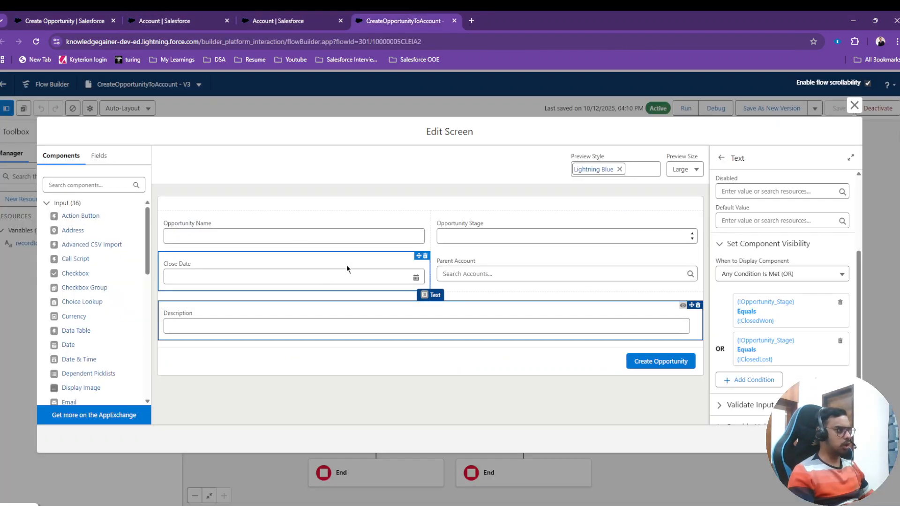
pyautogui.click(854, 106)
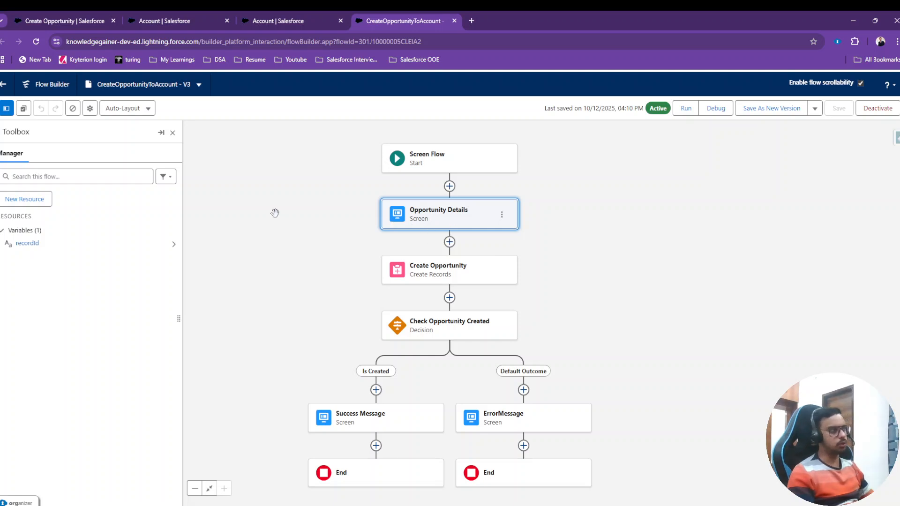
pyautogui.click(146, 17)
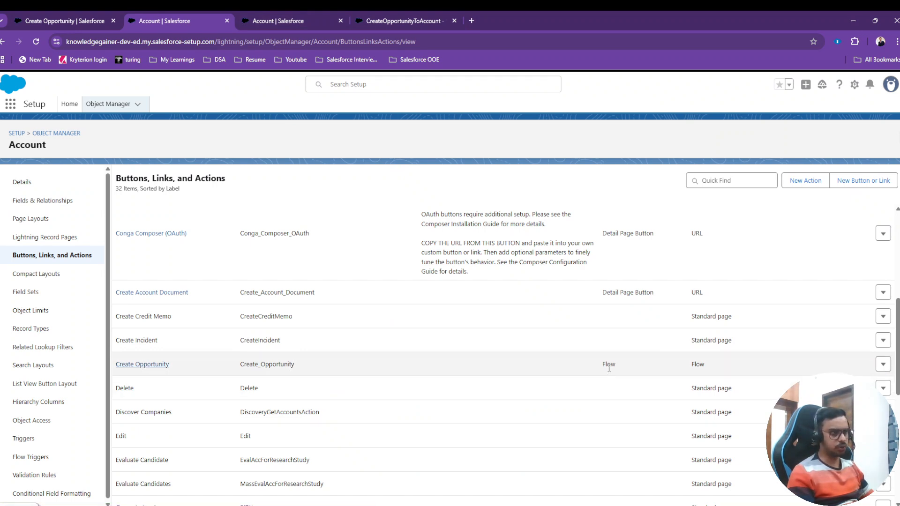
pyautogui.click(304, 19)
pyautogui.click(178, 21)
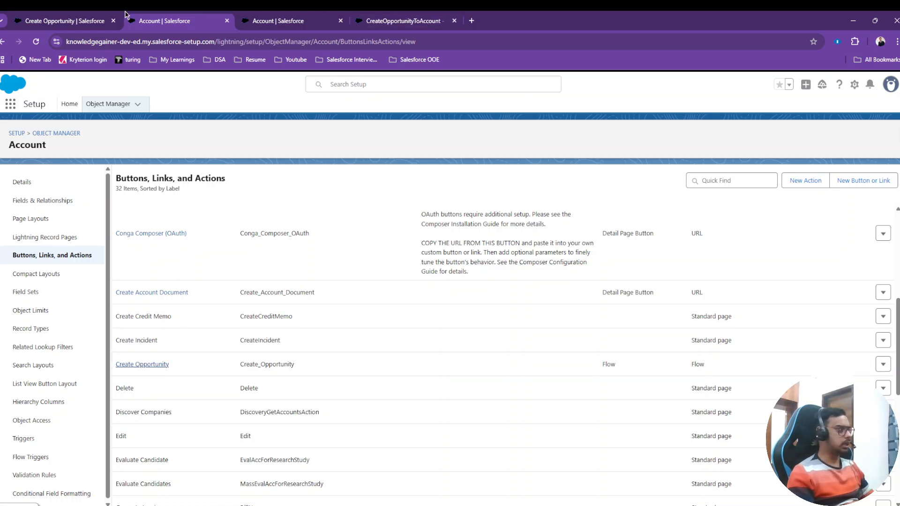
# Set the new opportunity's close date to Nov 30, 2025 and its description to test Data.
pyautogui.click(91, 19)
pyautogui.click(377, 290)
pyautogui.click(322, 439)
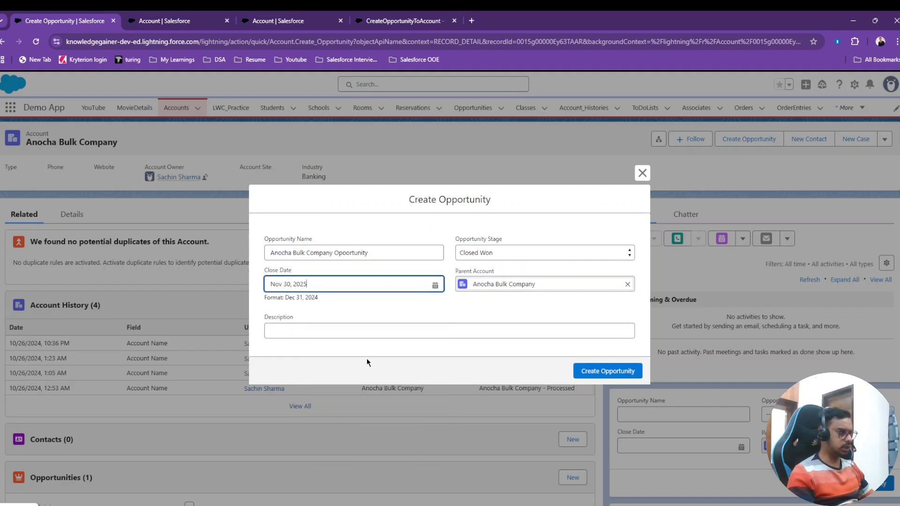
pyautogui.click(386, 332)
pyautogui.write('test Data')
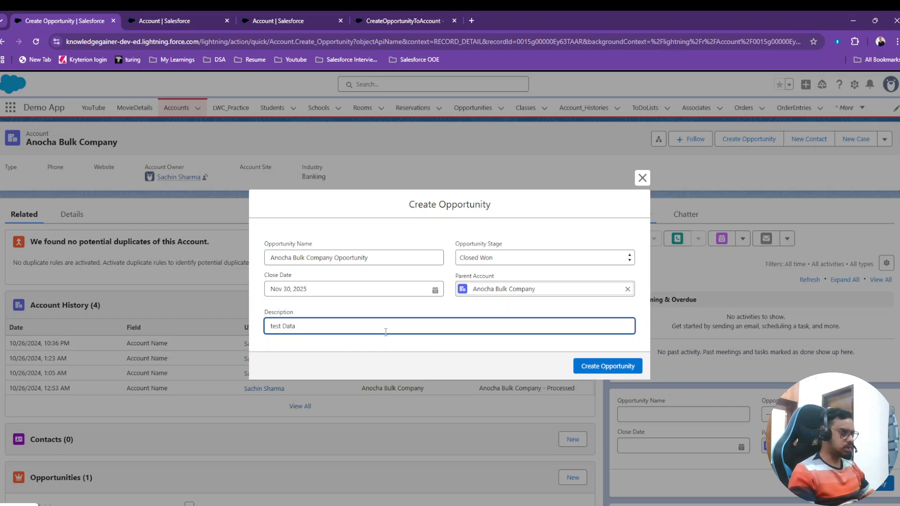
# Create the opportunity, finish the flow, and check the account's related Opportunities list.
pyautogui.click(598, 367)
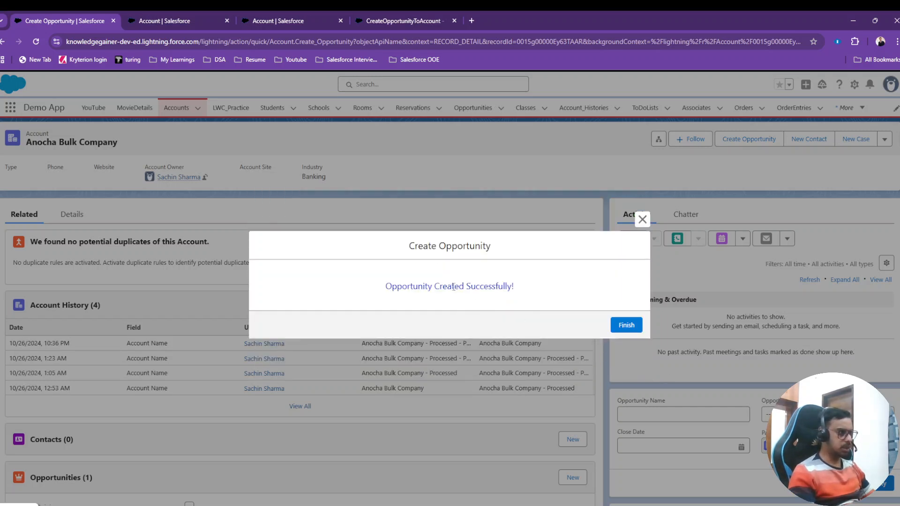
pyautogui.click(628, 325)
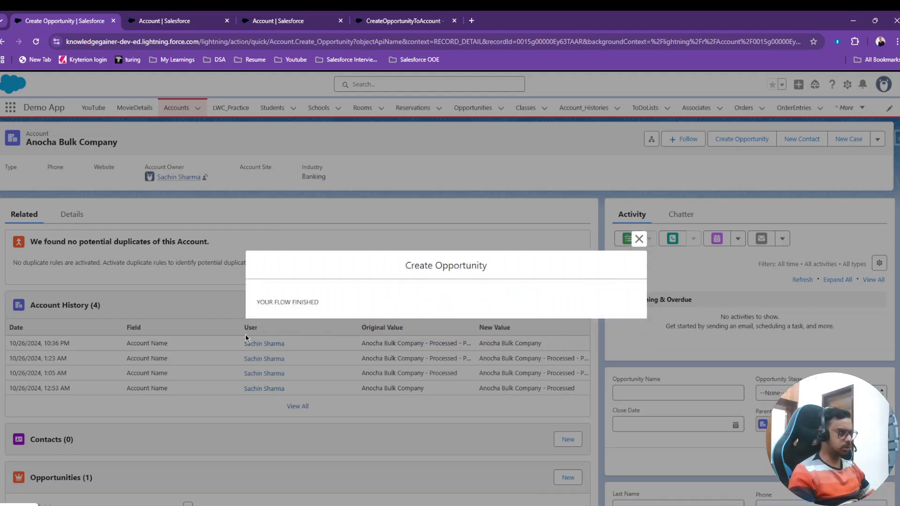
pyautogui.scroll(-1, 249, 334)
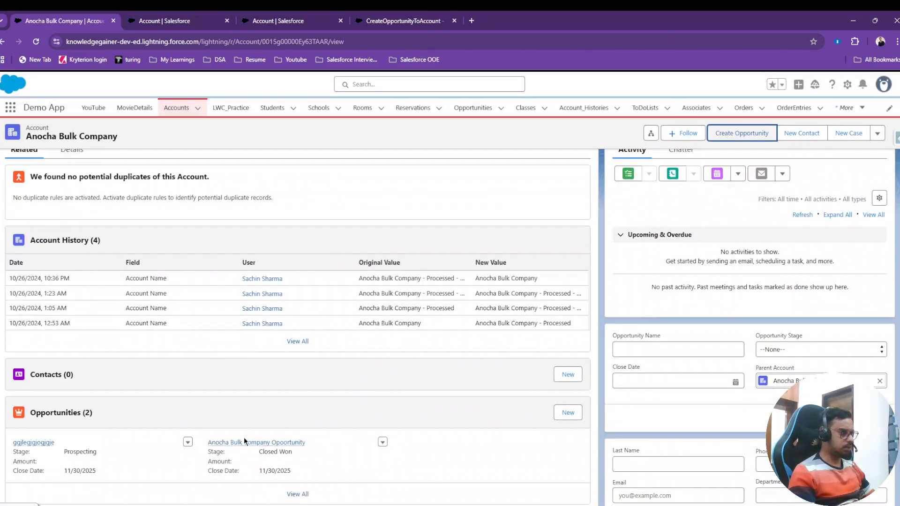
pyautogui.moveTo(270, 446)
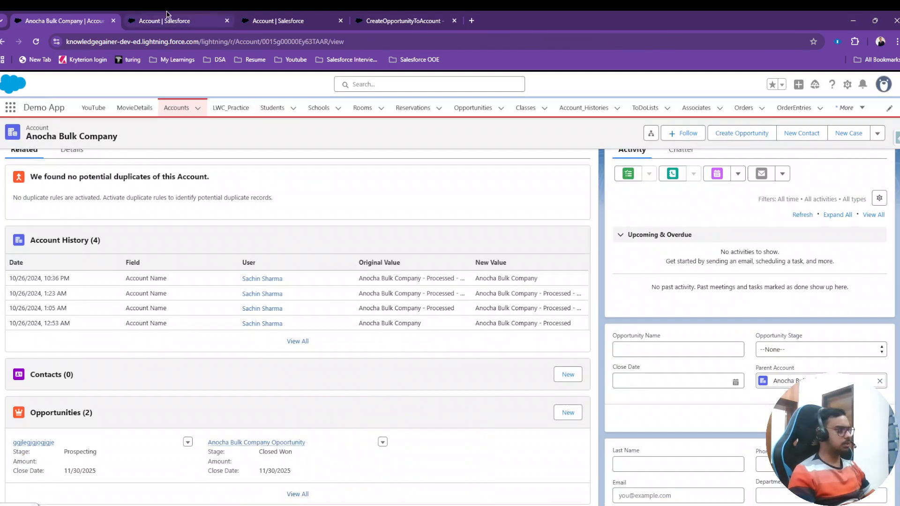
# Look through the Account object's buttons, links, and actions, and open the details of the Create Opportunity action.
pyautogui.click(210, 15)
pyautogui.click(263, 20)
pyautogui.click(211, 20)
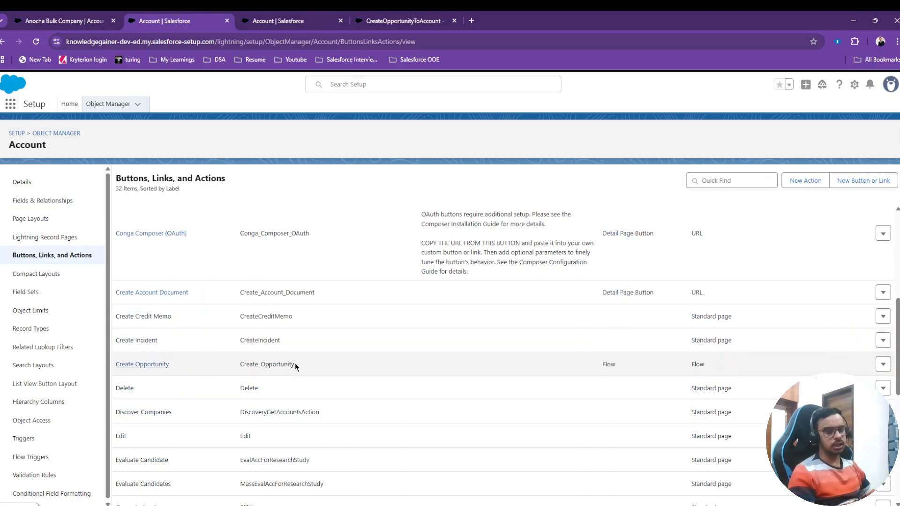
pyautogui.click(69, 258)
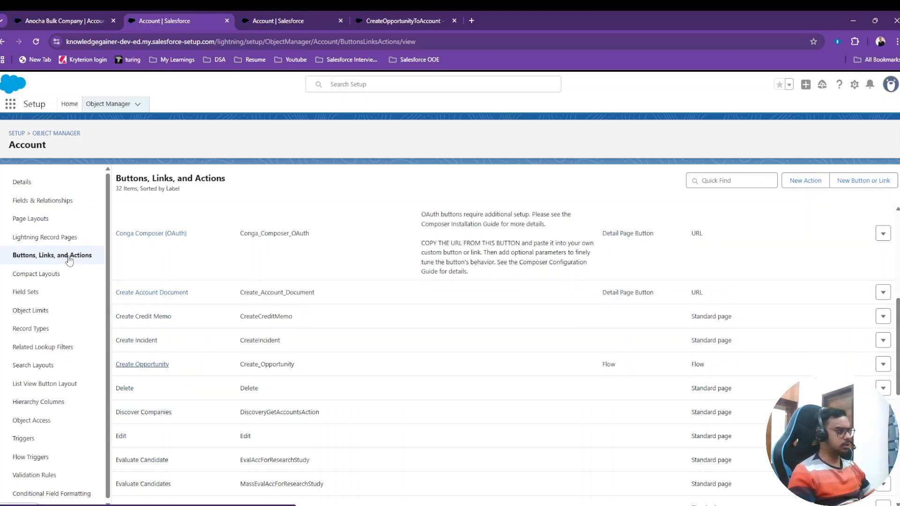
pyautogui.scroll(-4, 193, 286)
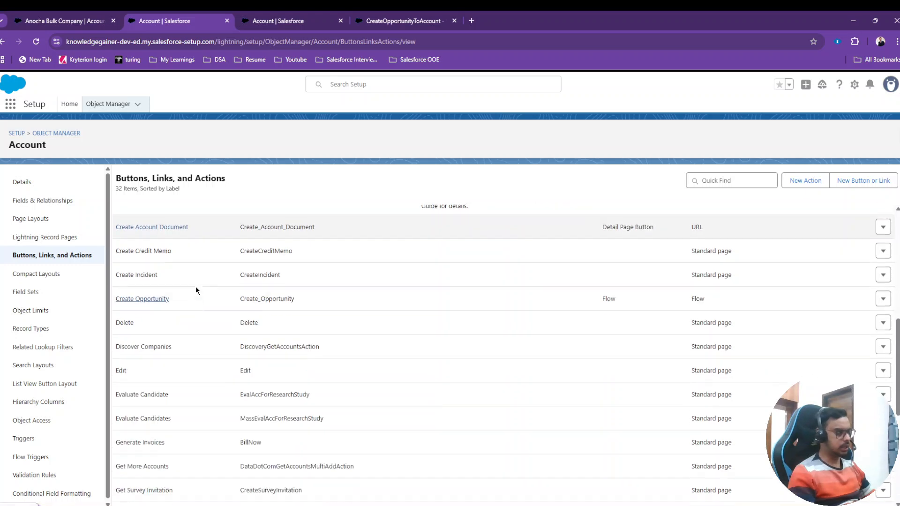
pyautogui.scroll(-4, 162, 296)
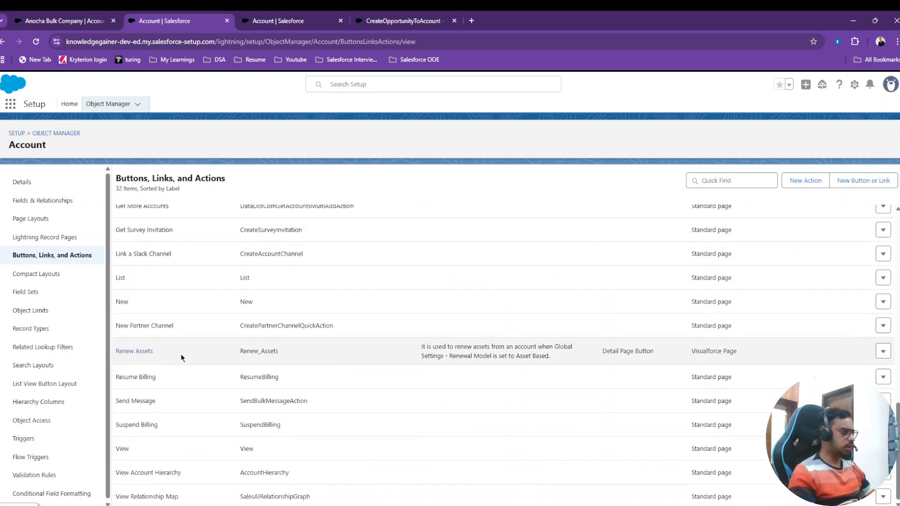
pyautogui.scroll(3, 183, 354)
pyautogui.scroll(3, 185, 361)
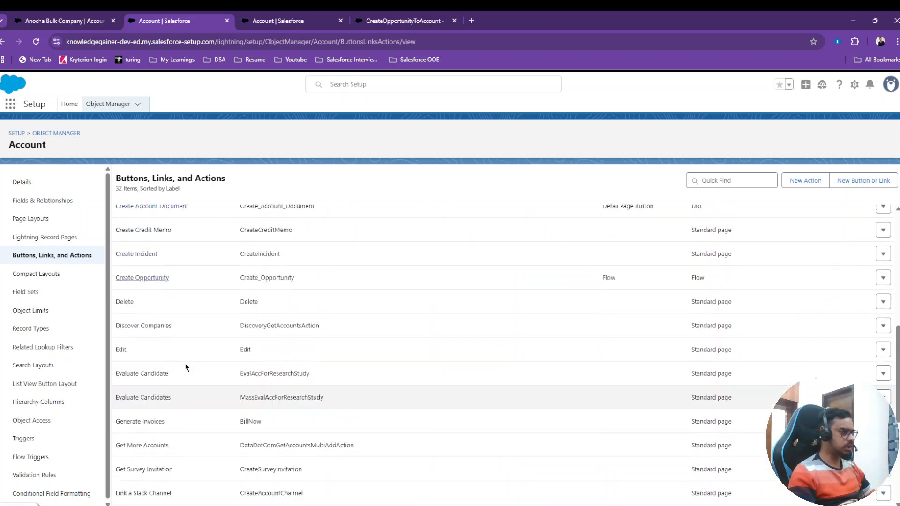
pyautogui.scroll(2, 229, 350)
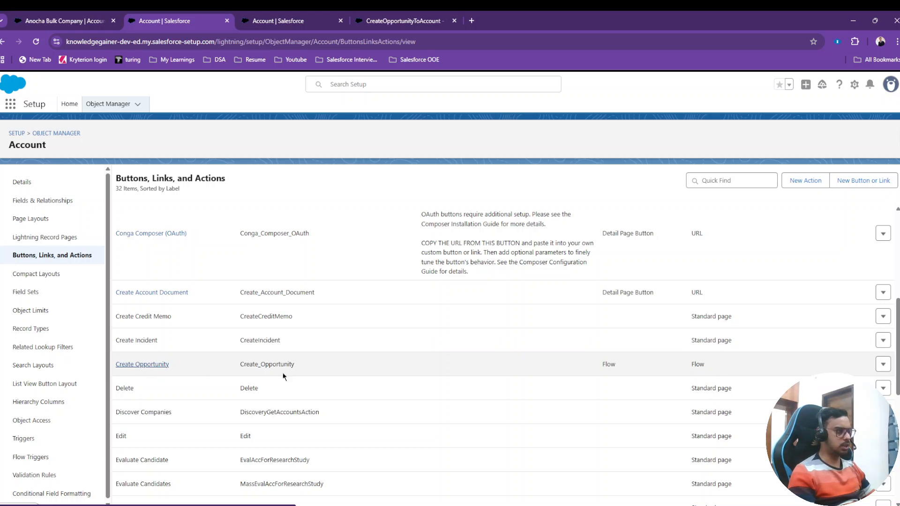
pyautogui.click(156, 364)
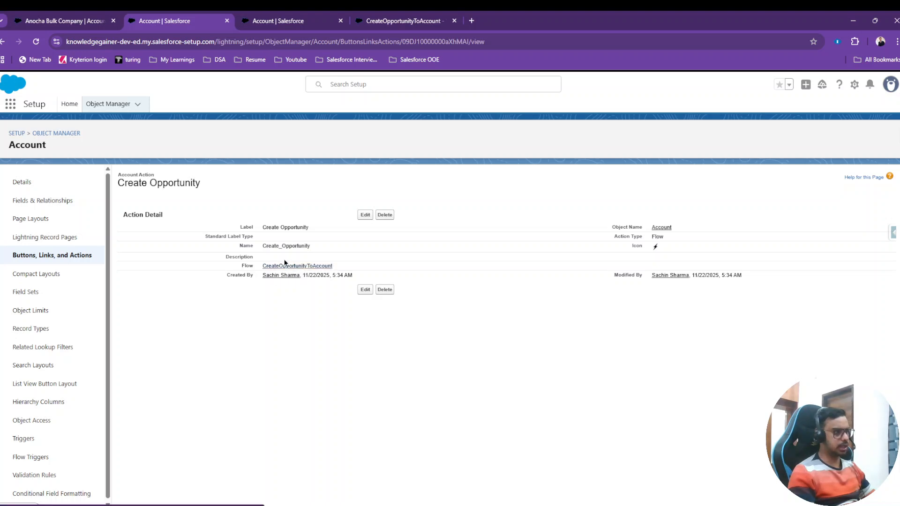
# Open the Create Opportunity action for editing and check the activation status of the CreateOpportunityToAccount flow in Flow Builder.
pyautogui.click(366, 215)
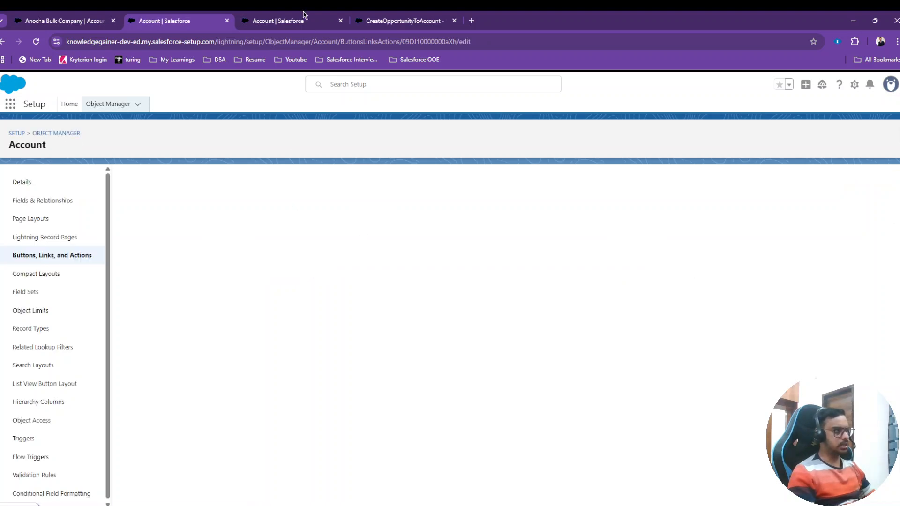
pyautogui.click(100, 19)
pyautogui.click(406, 19)
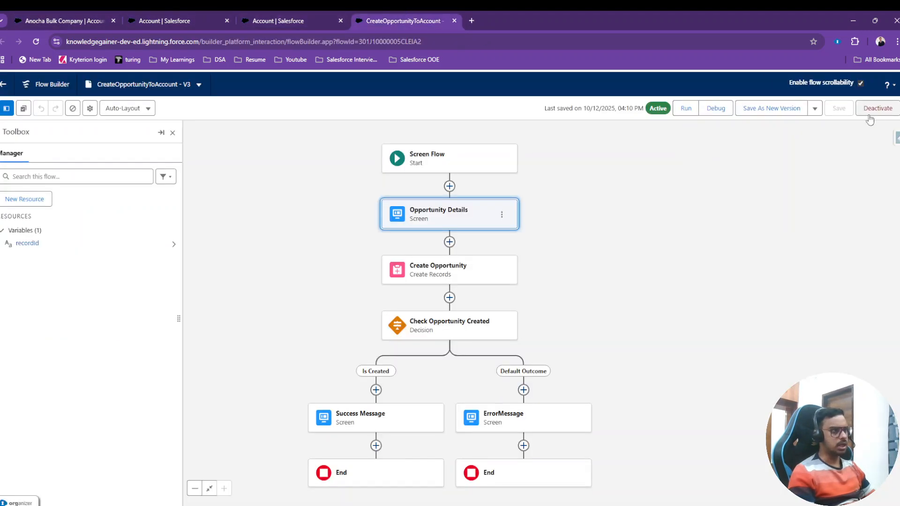
pyautogui.click(274, 16)
pyautogui.click(407, 19)
# Review the flows available for the Create Opportunity action, keep the current selection, and return to the Anocha Bulk Company account record.
pyautogui.click(206, 20)
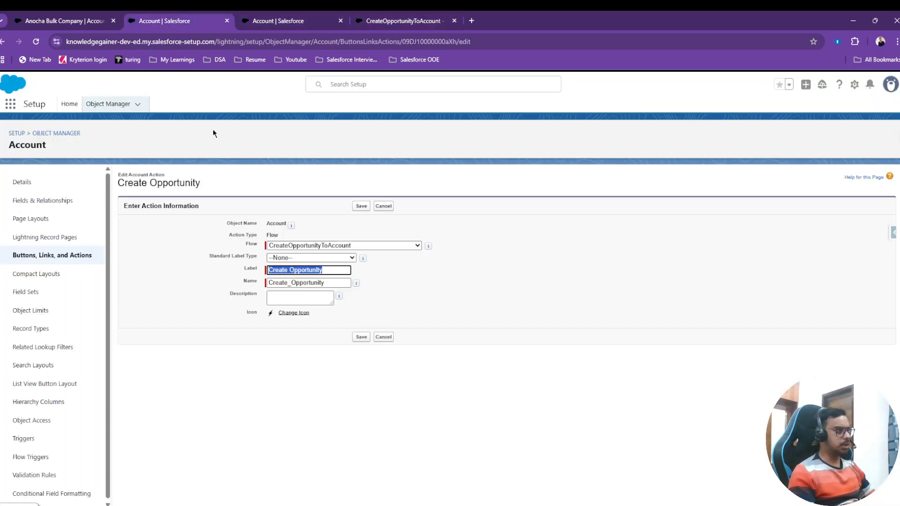
pyautogui.click(354, 247)
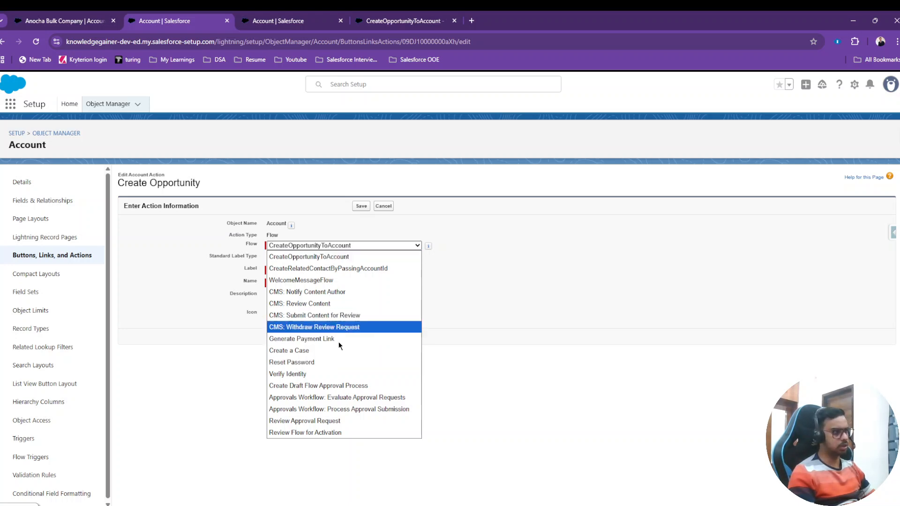
pyautogui.click(526, 281)
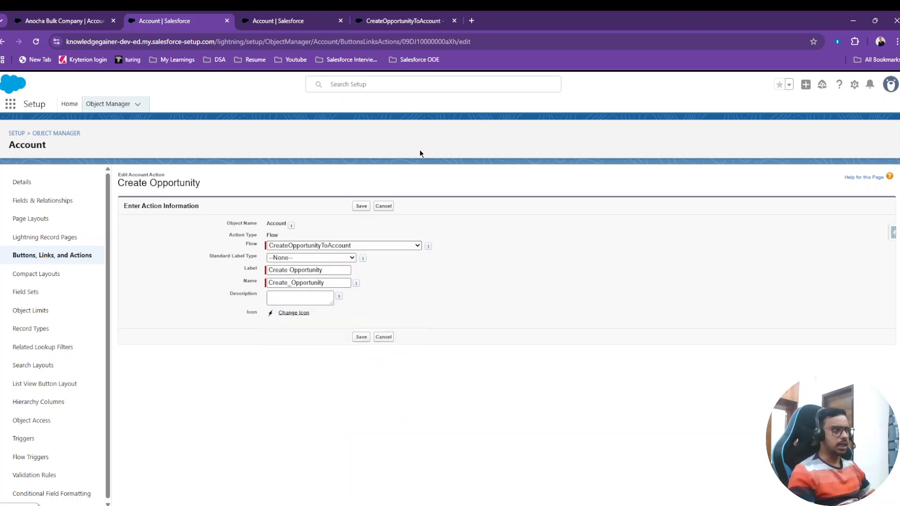
pyautogui.click(73, 18)
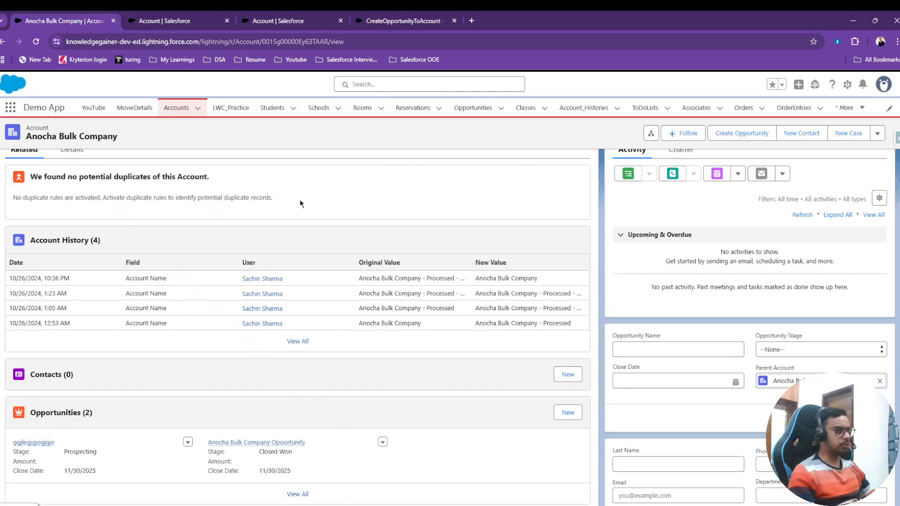